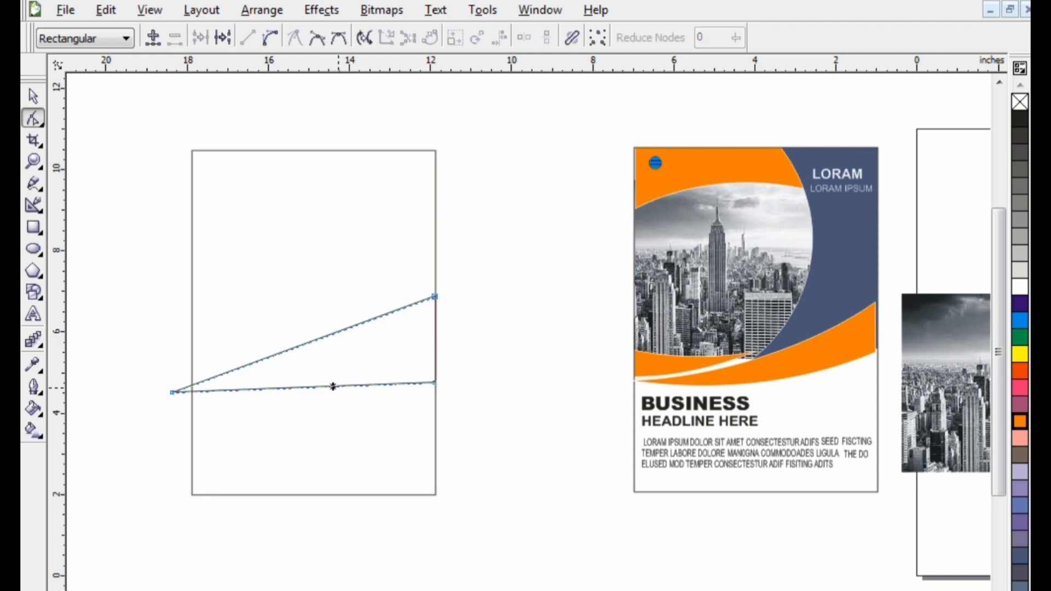
Convert the triangle's lower edge to a curve and bow it downward
left_click(270, 38)
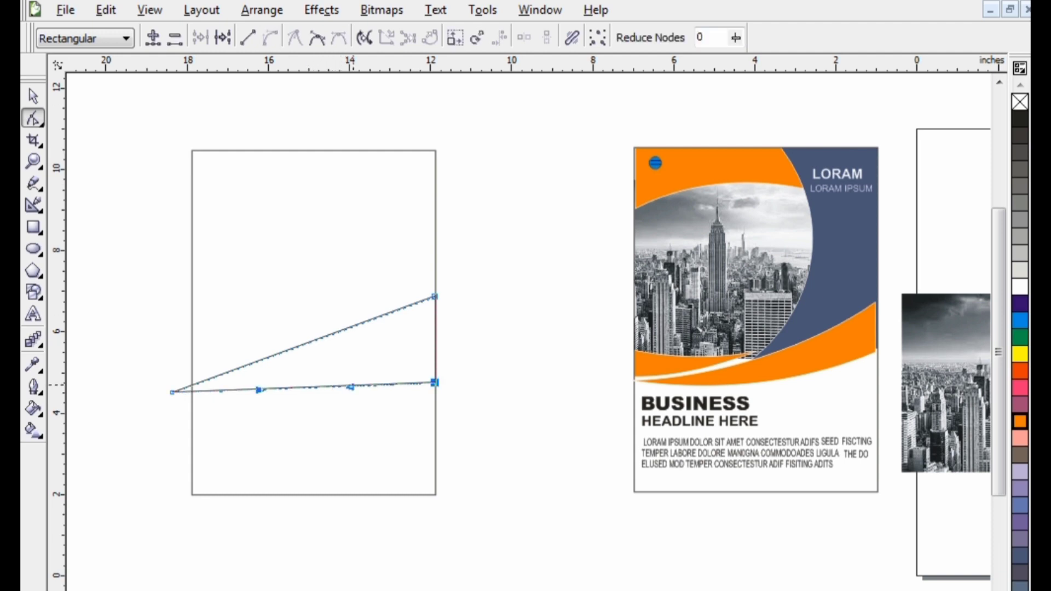
mouse_move(353, 385)
left_mouse_down()
mouse_move(345, 419)
mouse_move(344, 403)
left_mouse_up()
left_click_drag(257, 405, 260, 421)
Curve the triangle's upper edge downward into a swoosh and lower its upper-right corner slightly along the page's right edge
left_click(380, 316)
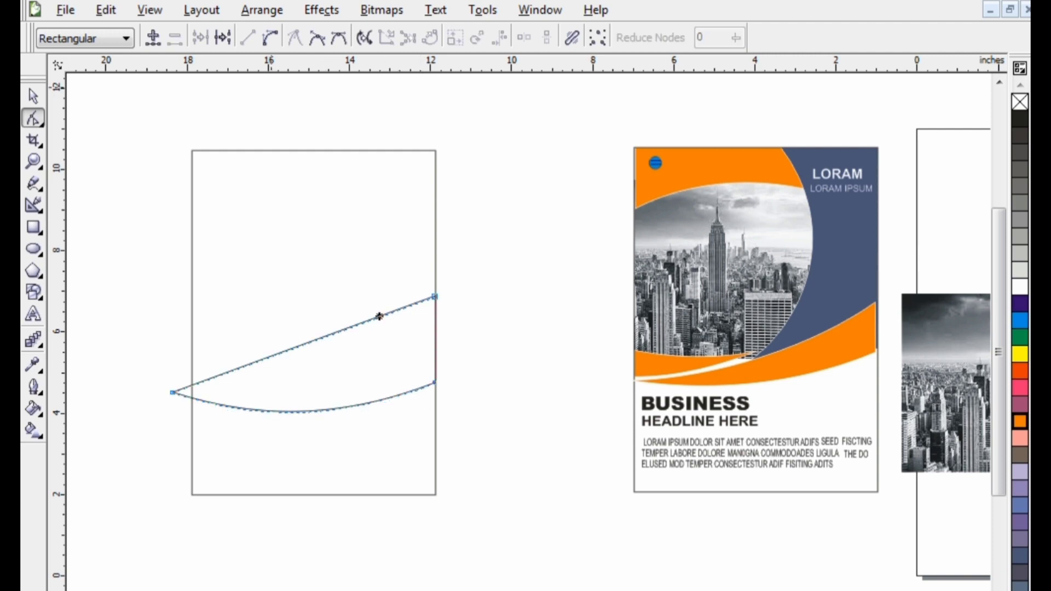
left_click(269, 38)
left_click_drag(434, 296, 434, 323)
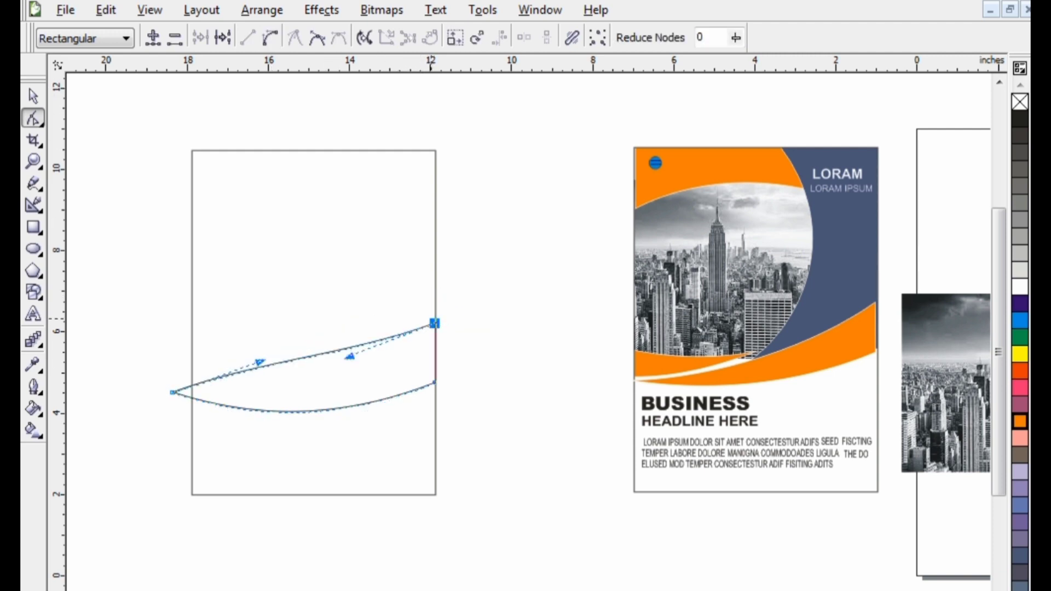
left_click_drag(349, 356, 360, 395)
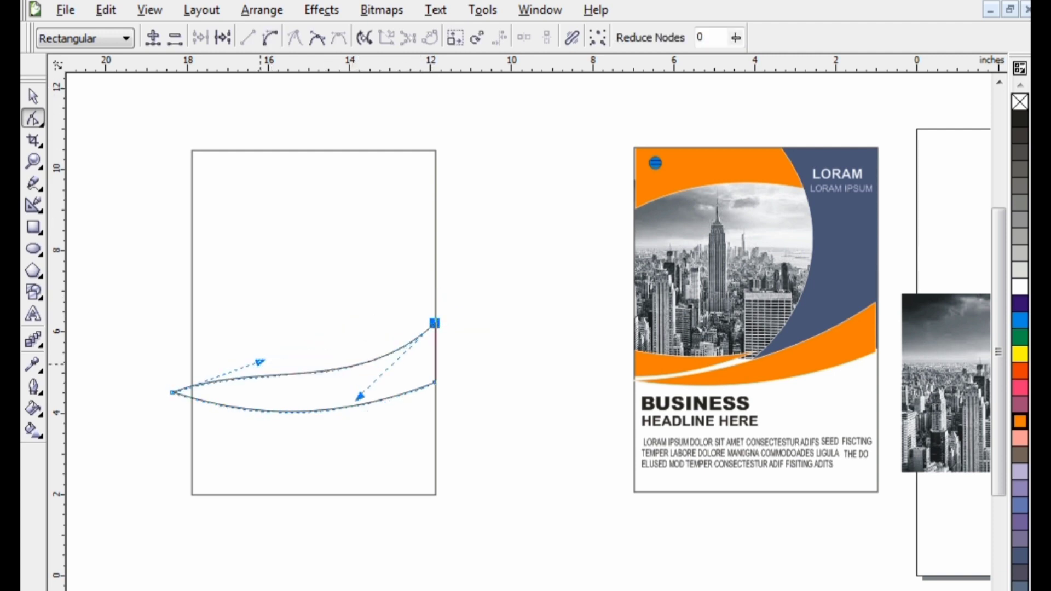
left_click_drag(260, 362, 267, 400)
left_click(359, 394)
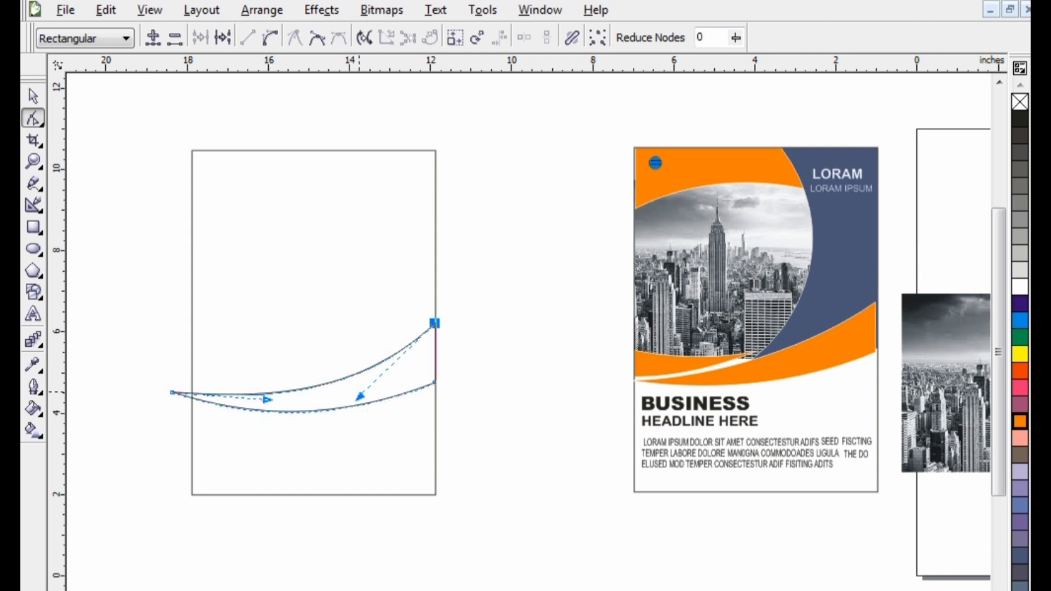
left_click_drag(434, 323, 434, 308)
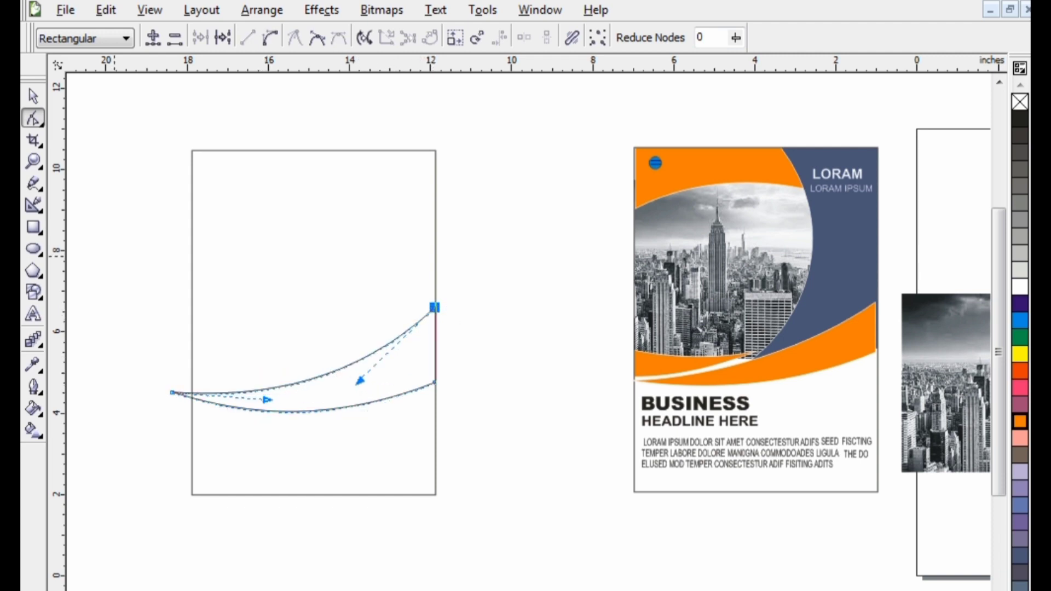
Fill the swoosh orange and fit it across the middle of the blank page rectangle, about 6.04 inches wide
key("space")
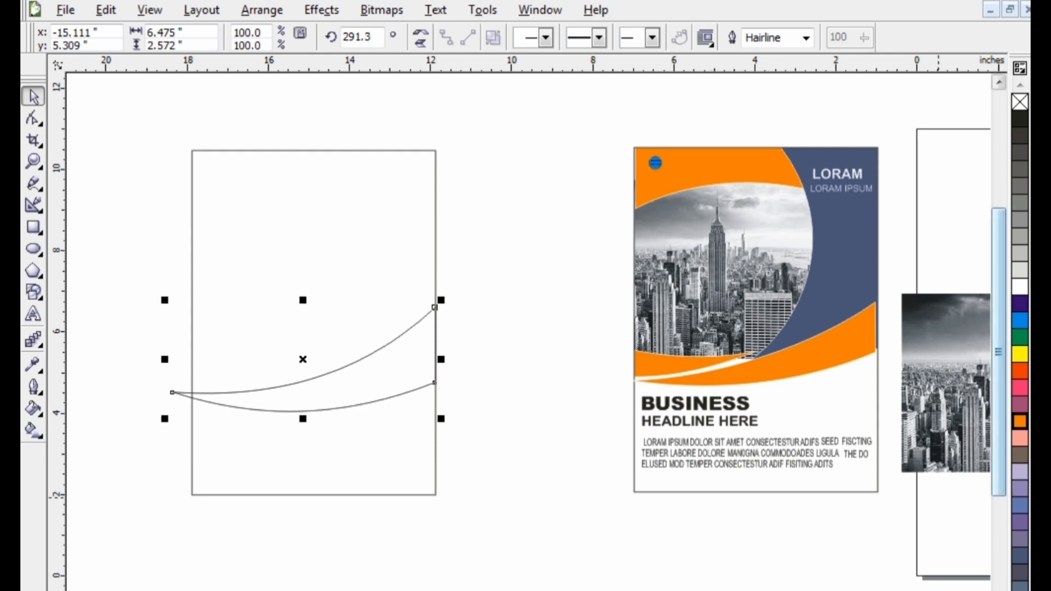
left_click_drag(1020, 421, 405, 329)
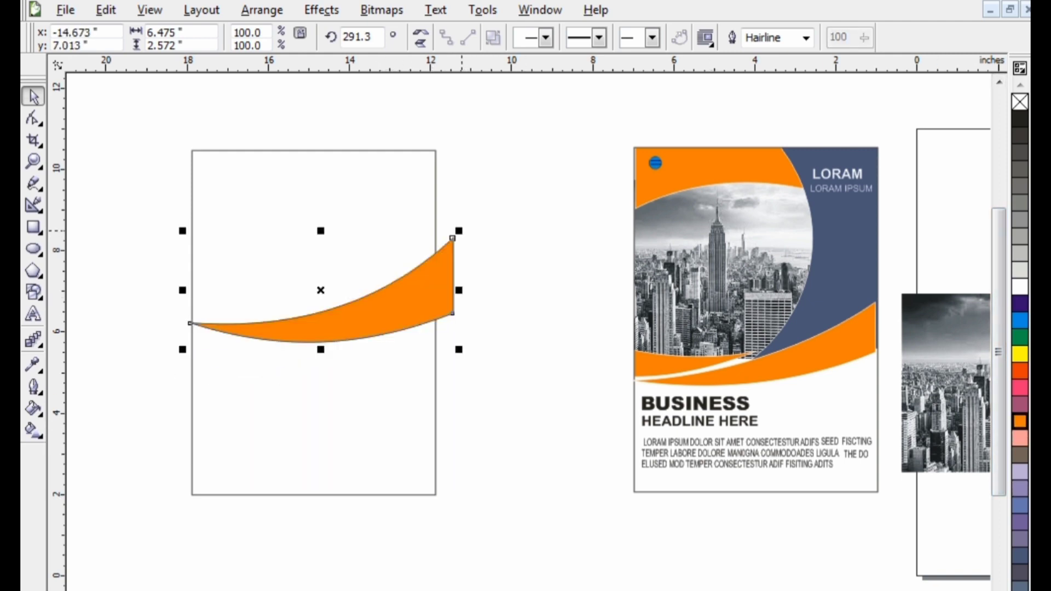
left_click_drag(459, 231, 442, 238)
left_click_drag(386, 302, 389, 326)
left_click(394, 243)
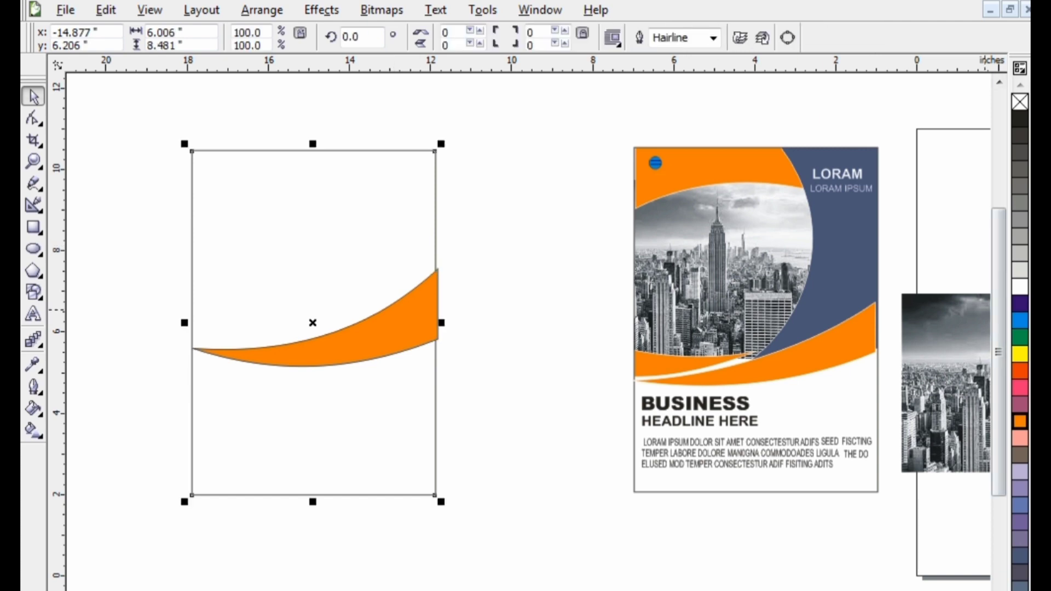
key("Escape")
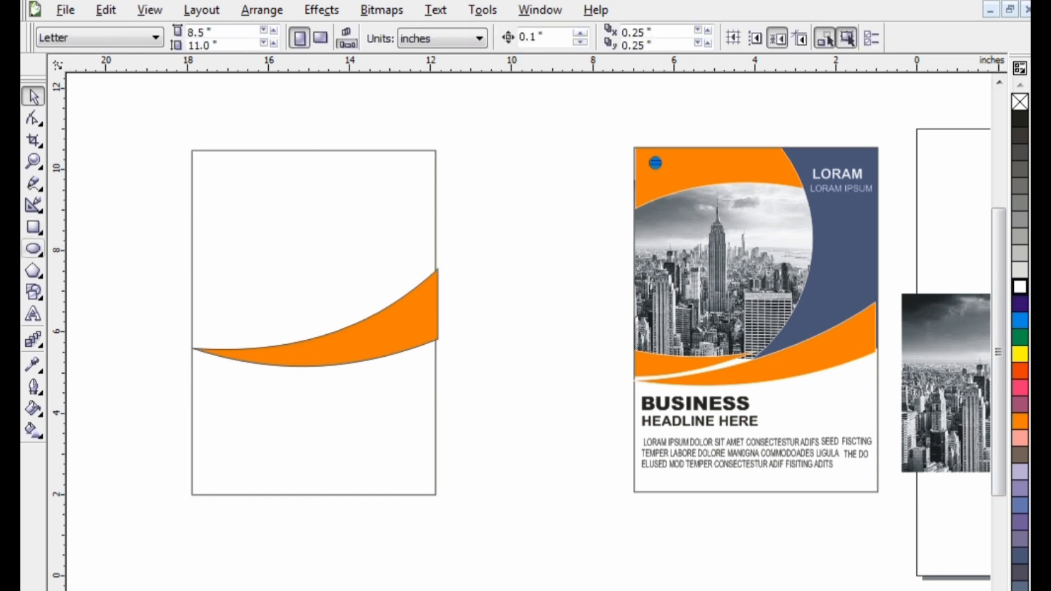
Draw a rectangle about 2.79 by 4.64 inches beside the page layout and convert it to curves
key("F6")
mouse_move(325, 152)
left_mouse_down()
mouse_move(387, 166)
mouse_move(438, 270)
mouse_move(438, 340)
mouse_move(505, 478)
mouse_move(578, 539)
left_mouse_up()
key("space")
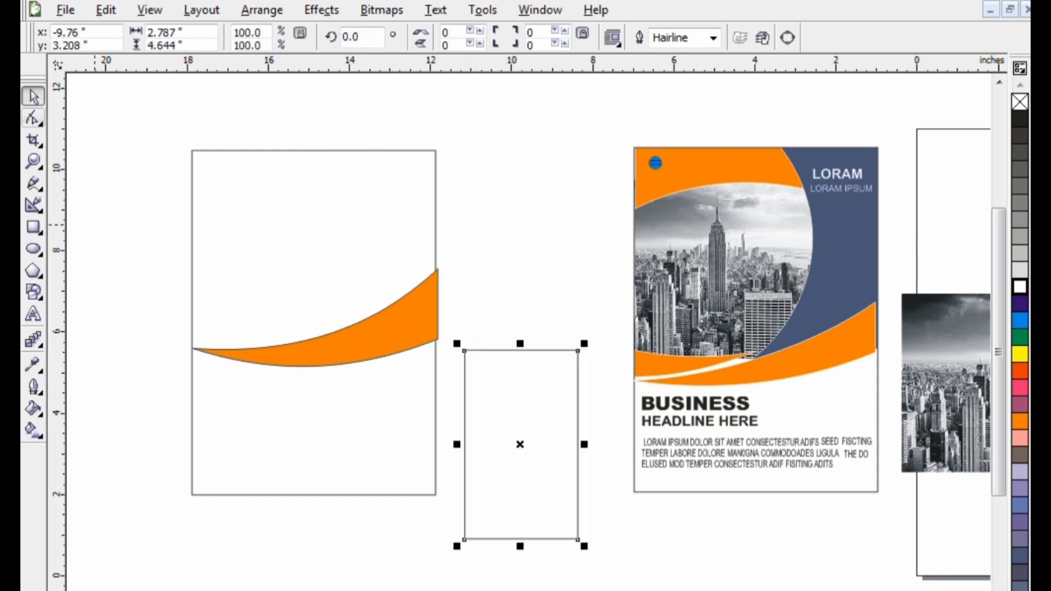
left_click(33, 117)
right_click(491, 404)
left_click(539, 72)
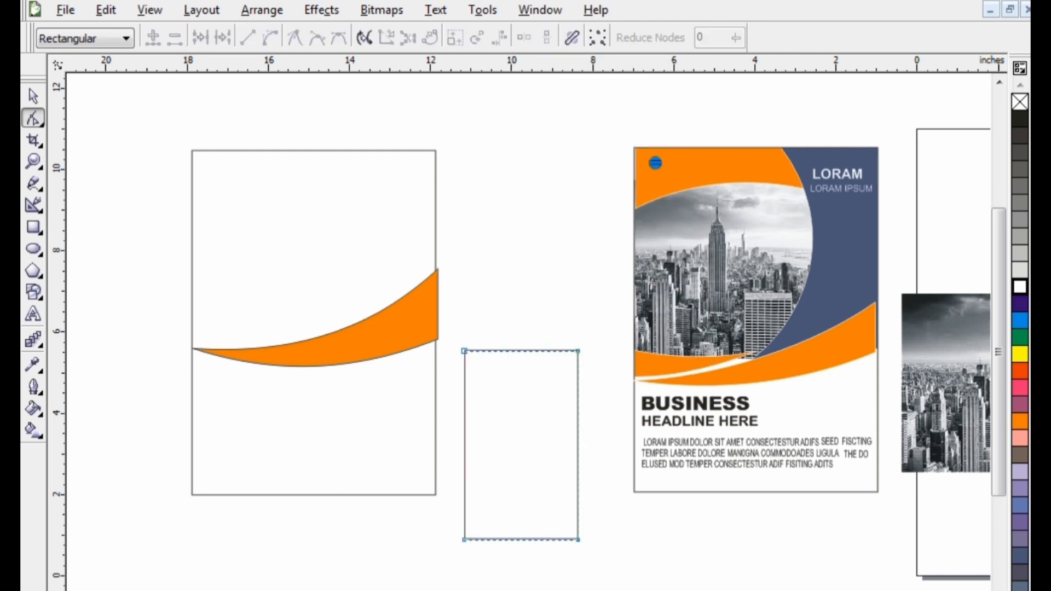
Bend the new rectangle's left edge inward into a smooth arc and shift its upper-left corner to the right
left_click(464, 434)
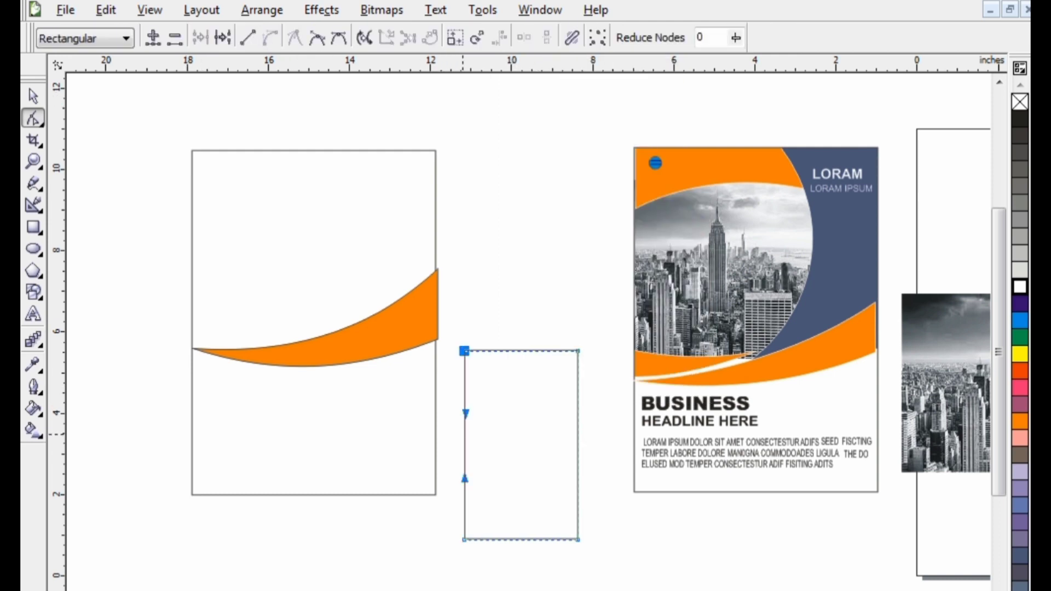
left_click_drag(465, 414, 525, 436)
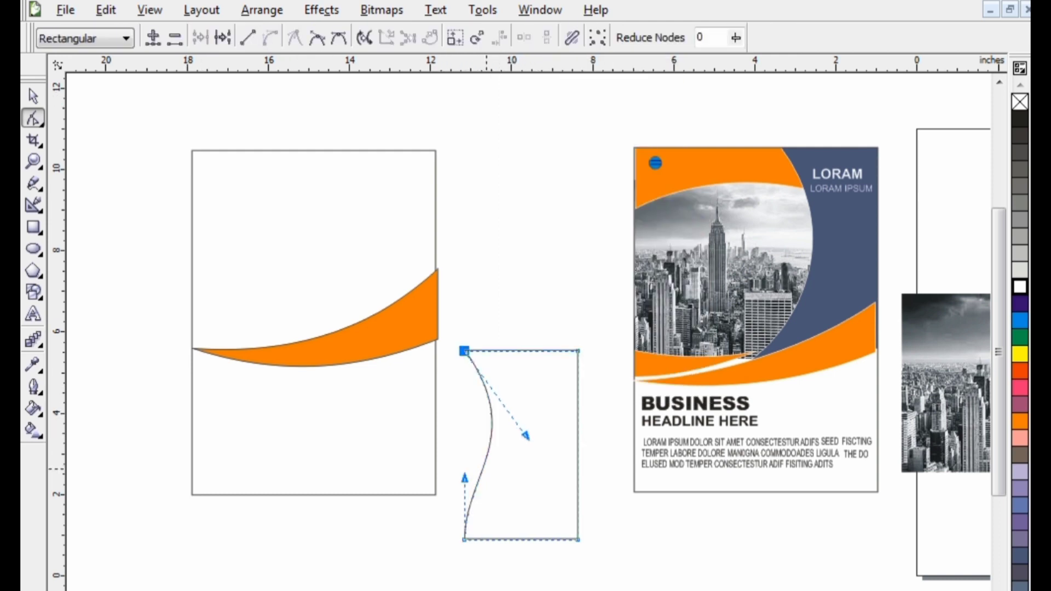
left_click_drag(465, 477, 509, 502)
left_click_drag(464, 351, 509, 351)
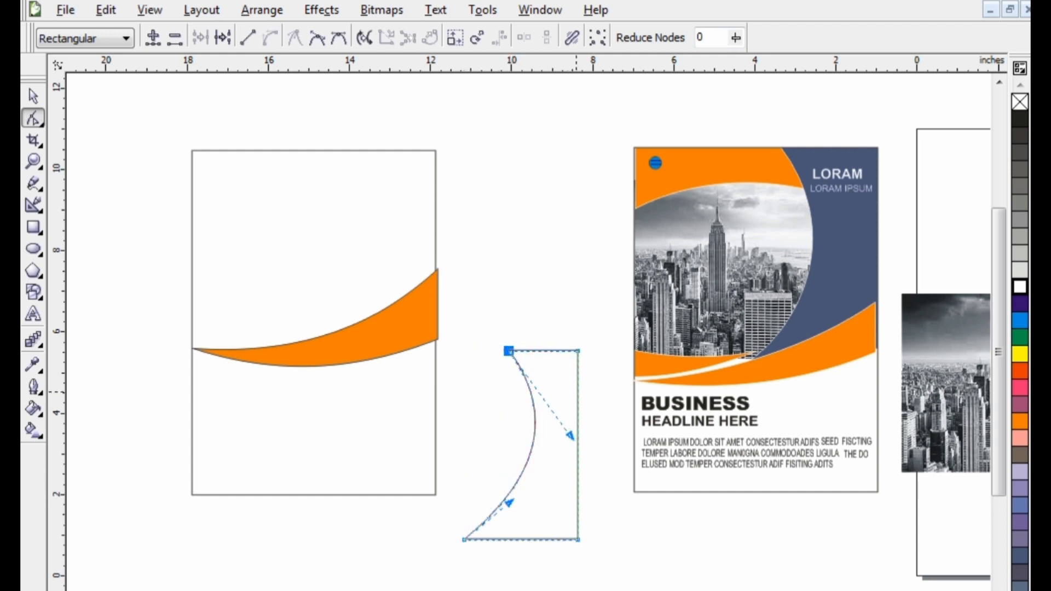
Move the right-hand nodes of the arc-sided shape outward, making it about 3.1 inches wide
left_click_drag(599, 336, 563, 556)
left_click_drag(579, 437, 591, 437)
key("space")
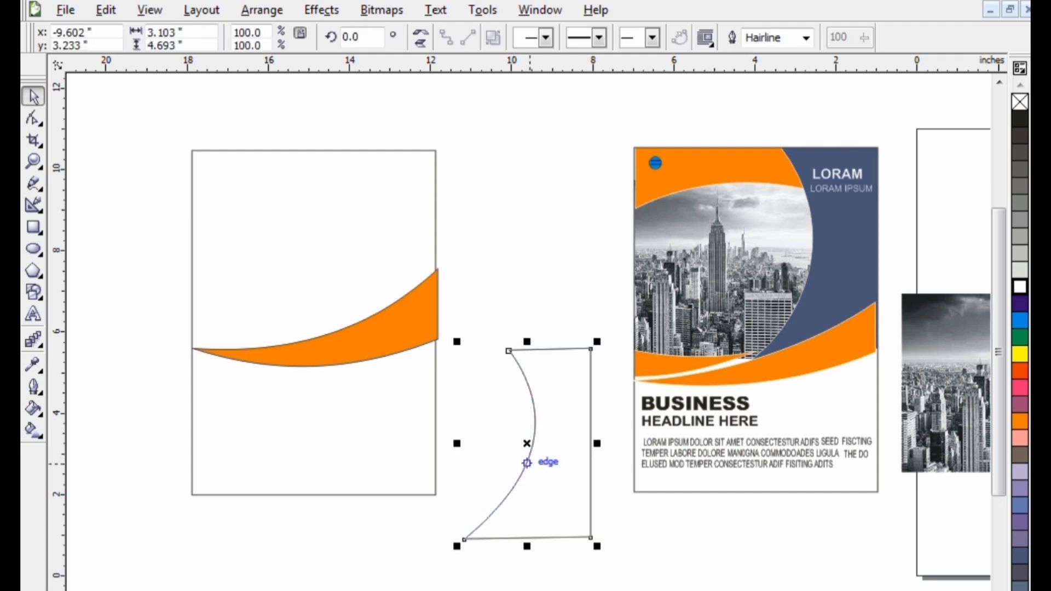
Move the arc-sided shape into the page rectangle's upper-right corner and fill it slate blue, keeping it in front
left_click_drag(547, 462, 390, 261)
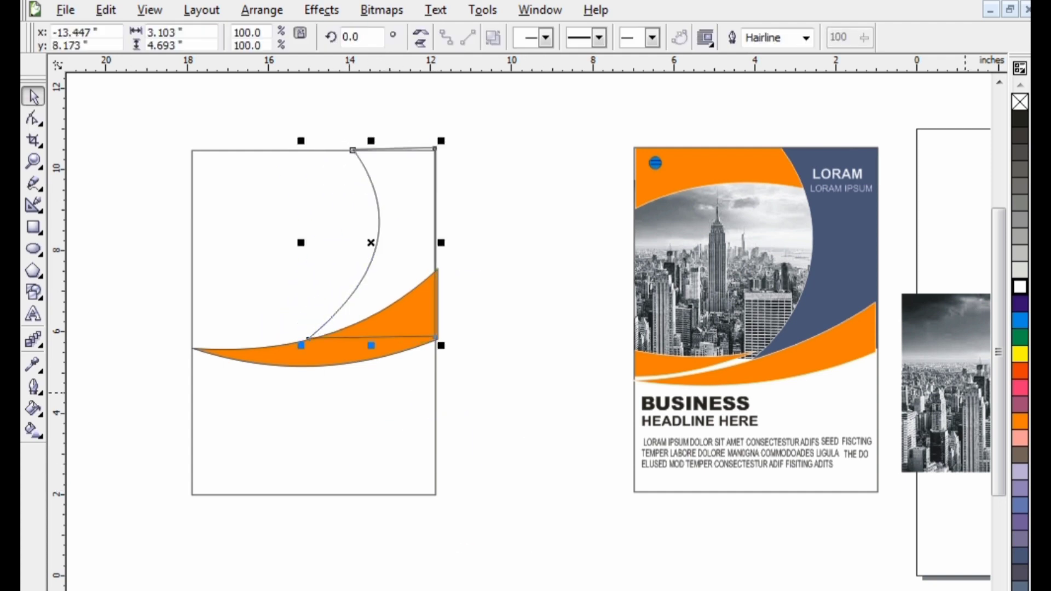
left_click(1020, 555)
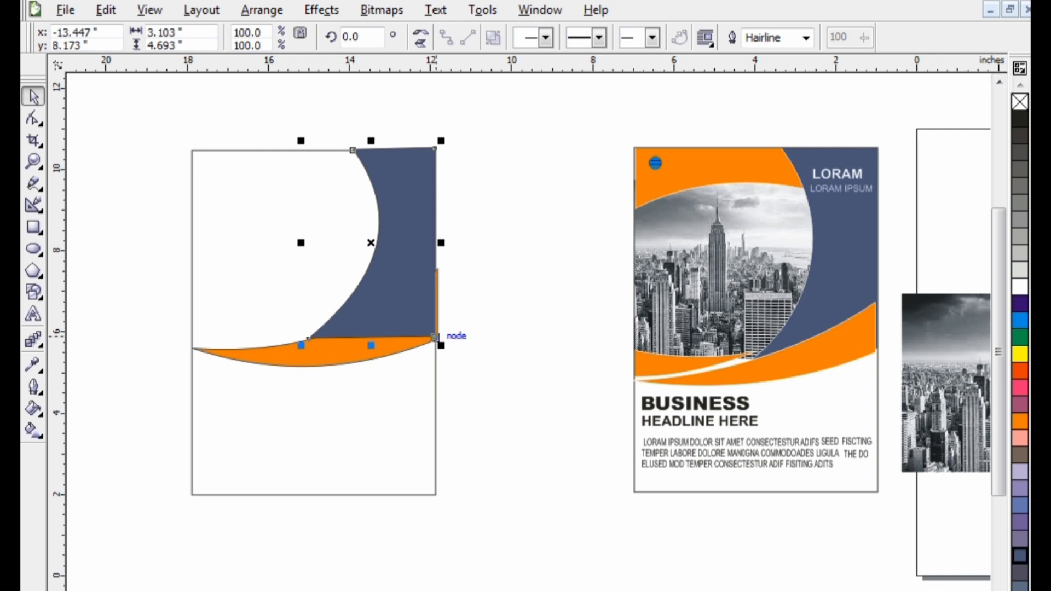
key("shift+Page_Down")
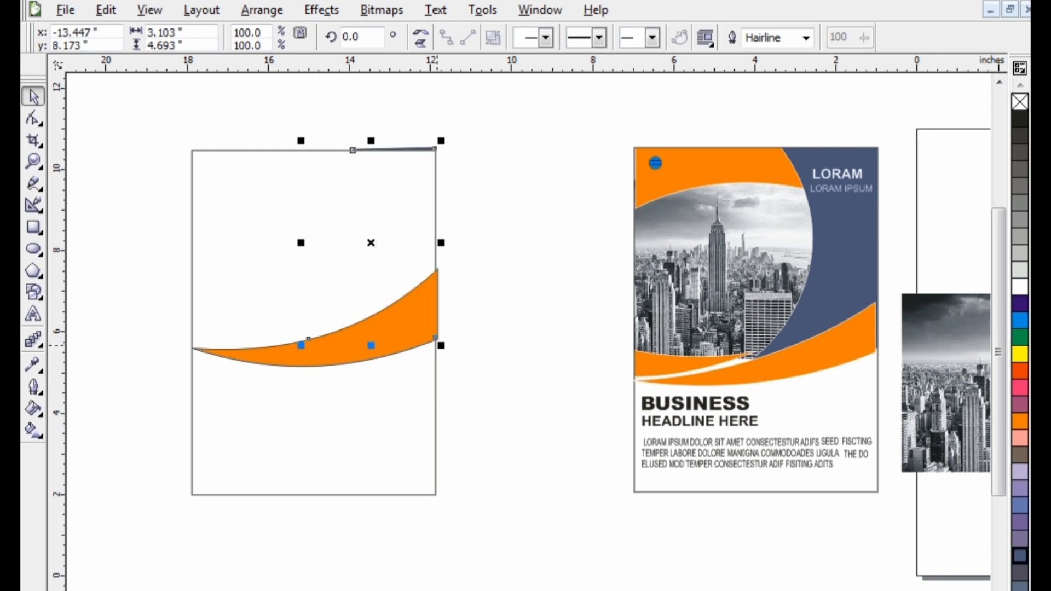
key("shift+Page_Up")
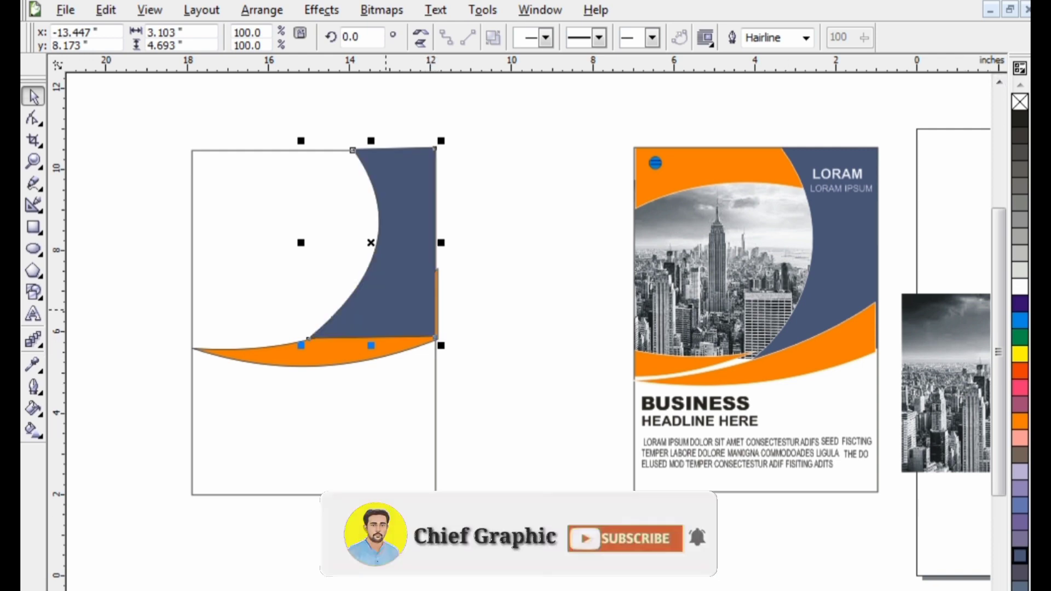
Place the slate blue shape inside the page rectangle with PowerClip
right_click(380, 304)
left_click(262, 10)
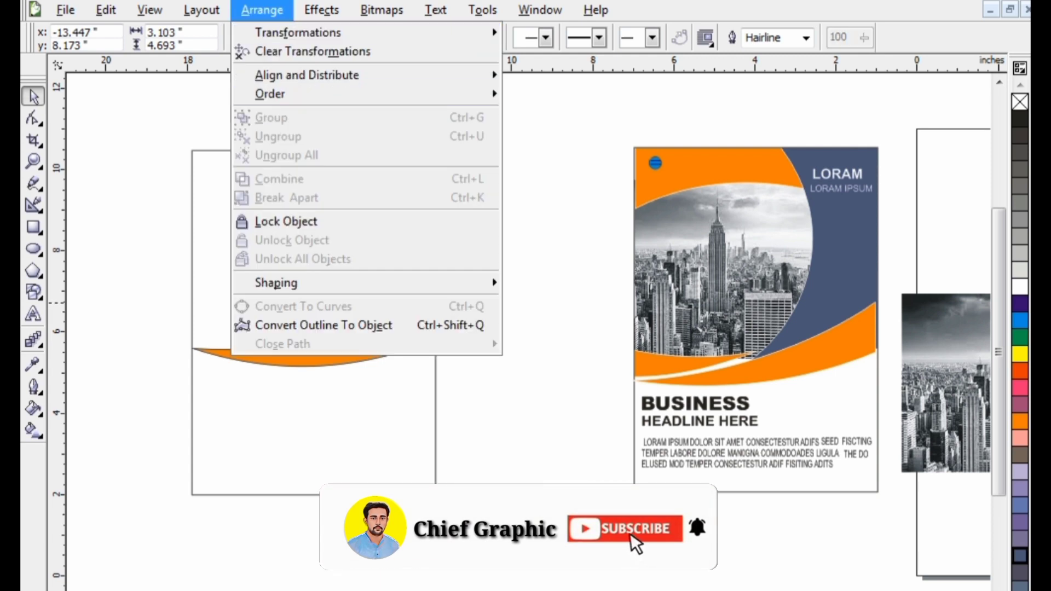
mouse_move(322, 10)
mouse_move(345, 268)
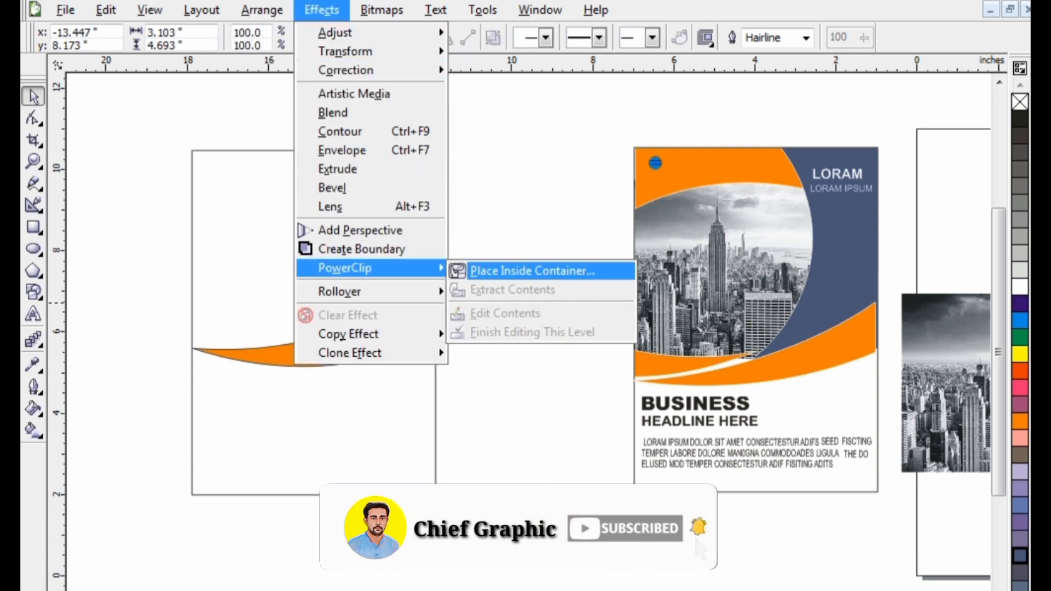
left_click(493, 271)
left_click(346, 283)
Edit the PowerClip contents to move the blue shape into the page's upper-right corner, and finish editing
right_click(345, 282)
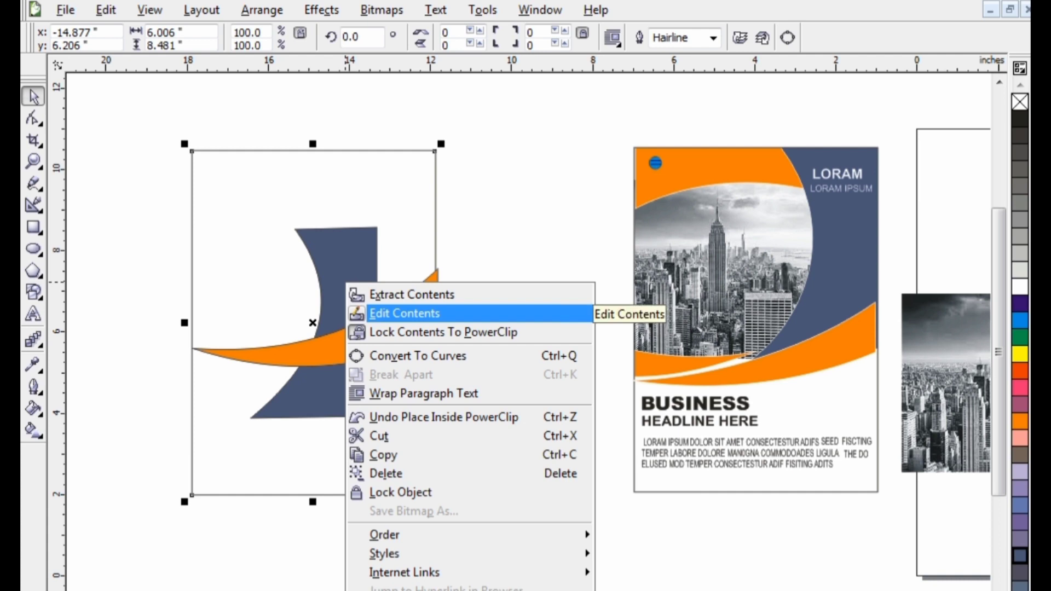
left_click(584, 313)
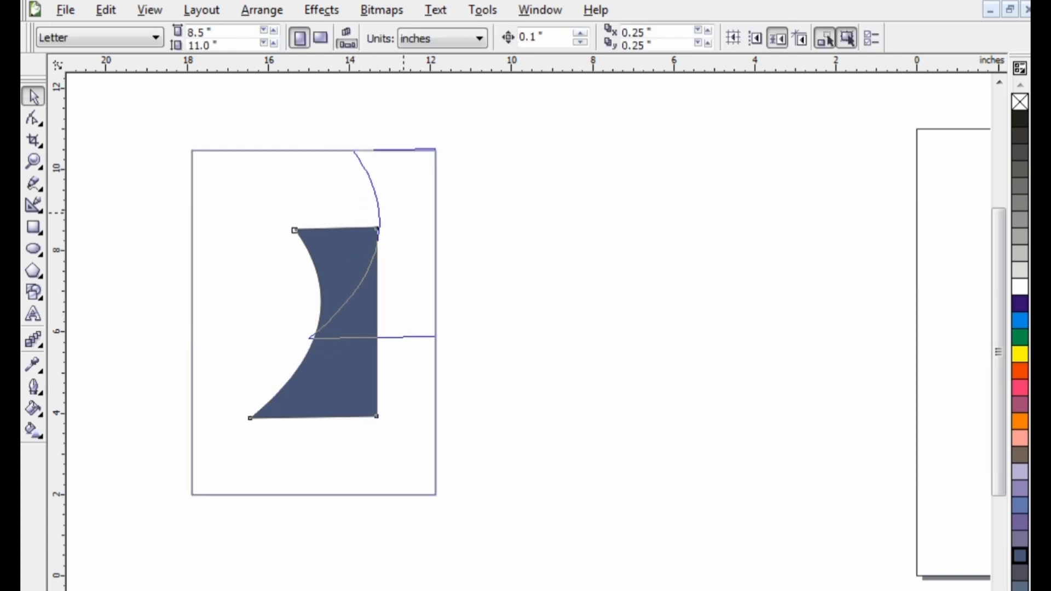
left_click_drag(345, 293, 404, 213)
right_click(403, 213)
left_click(432, 226)
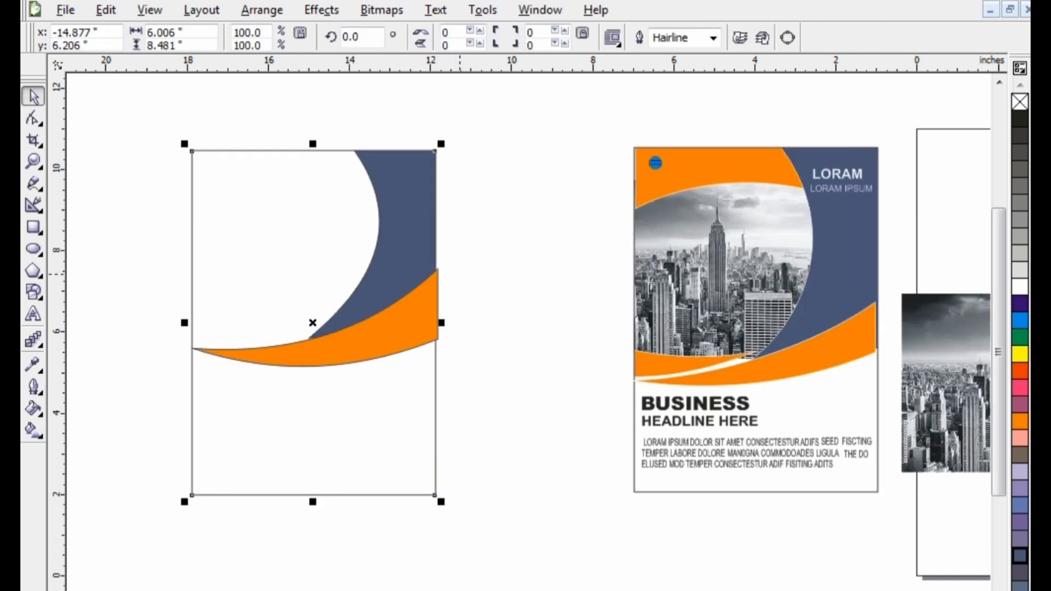
Copy and paste the orange swoosh, placing the duplicate below the original
left_click(321, 348)
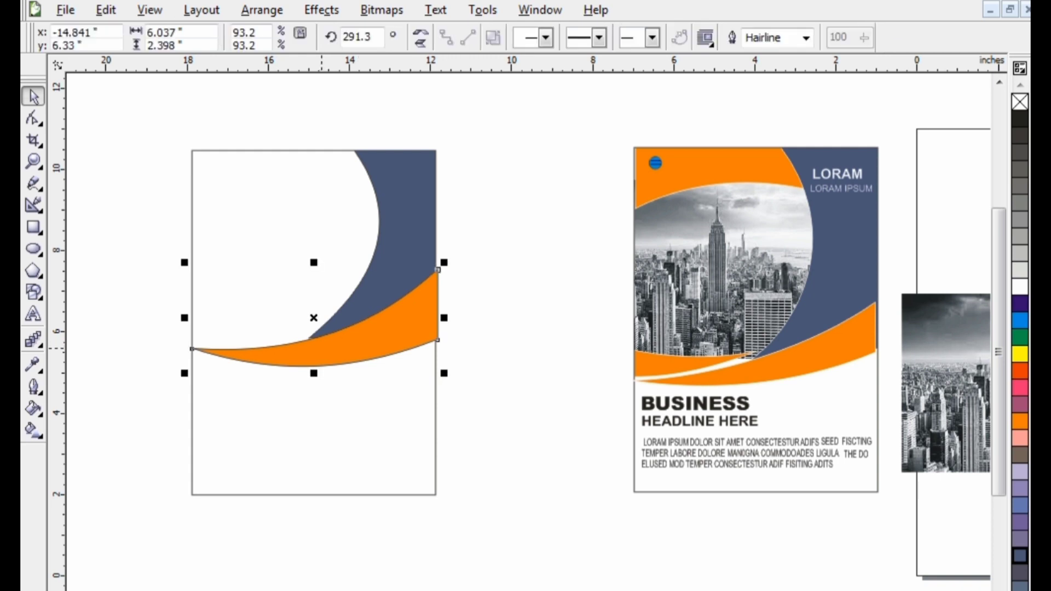
right_click(322, 351)
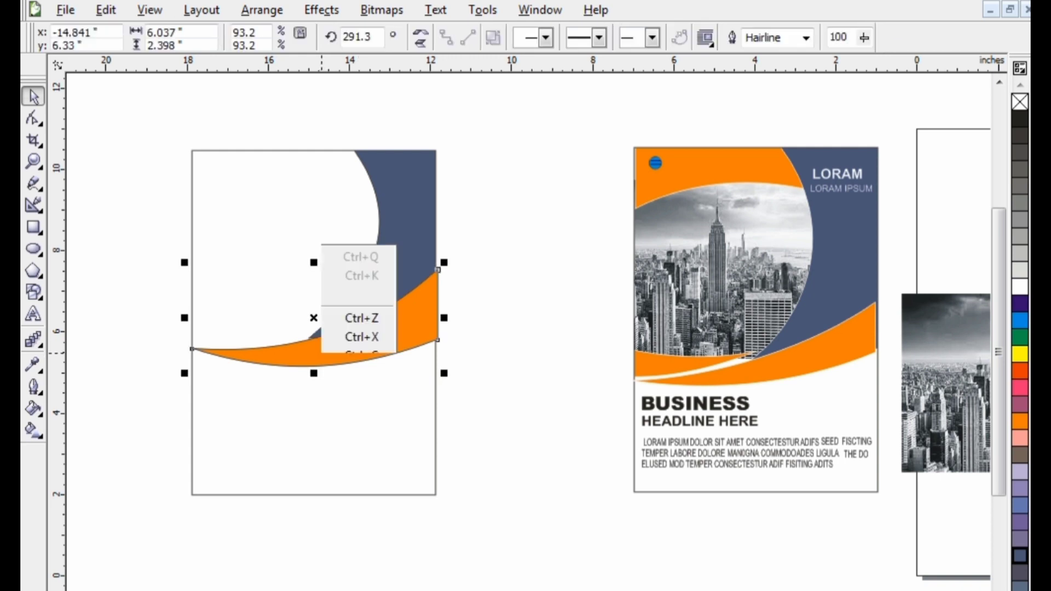
left_click(360, 119)
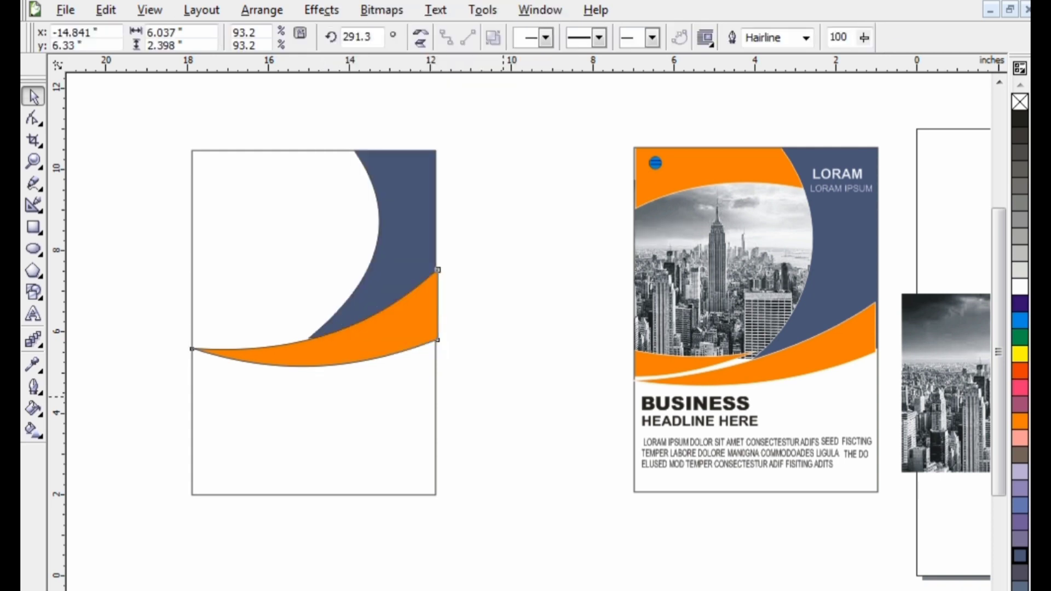
right_click(502, 397)
left_click(540, 504)
left_click_drag(437, 271, 426, 342)
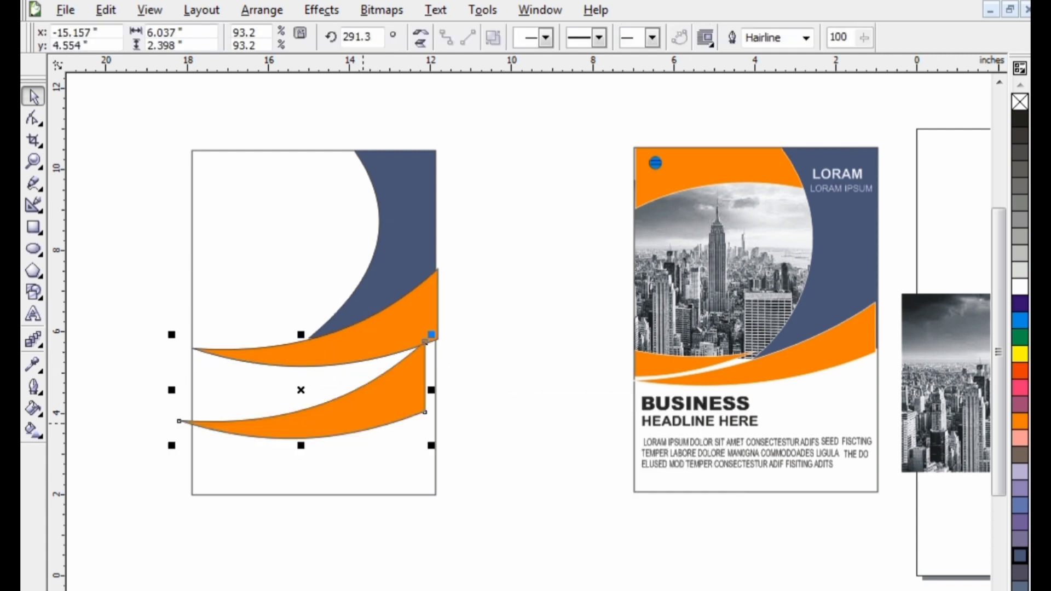
Mirror the duplicate orange swoosh horizontally and bring up its rotation handles
left_click(322, 10)
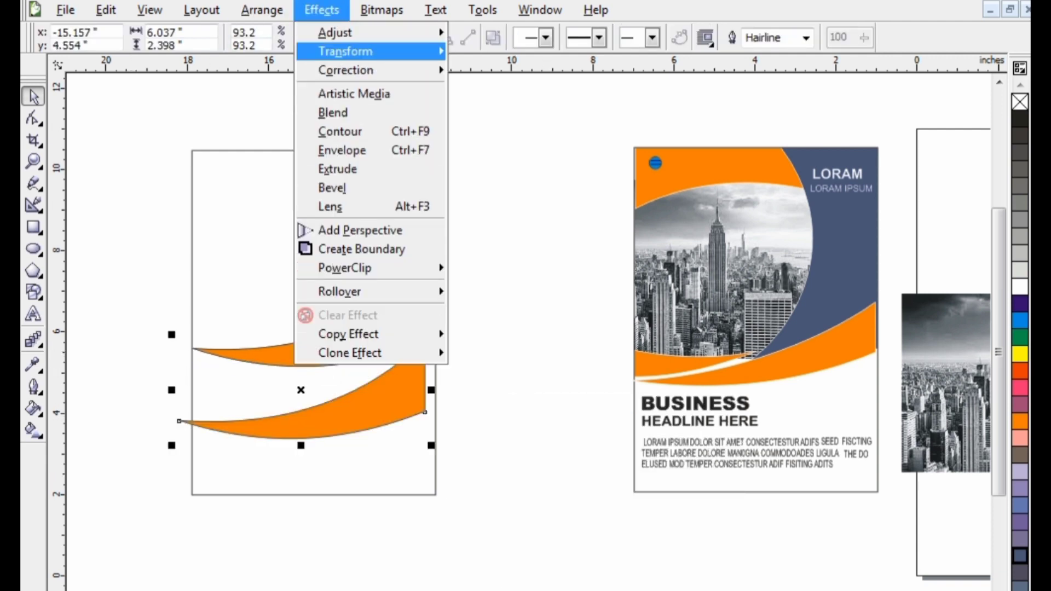
left_click(234, 89)
left_click(421, 33)
left_click(382, 9)
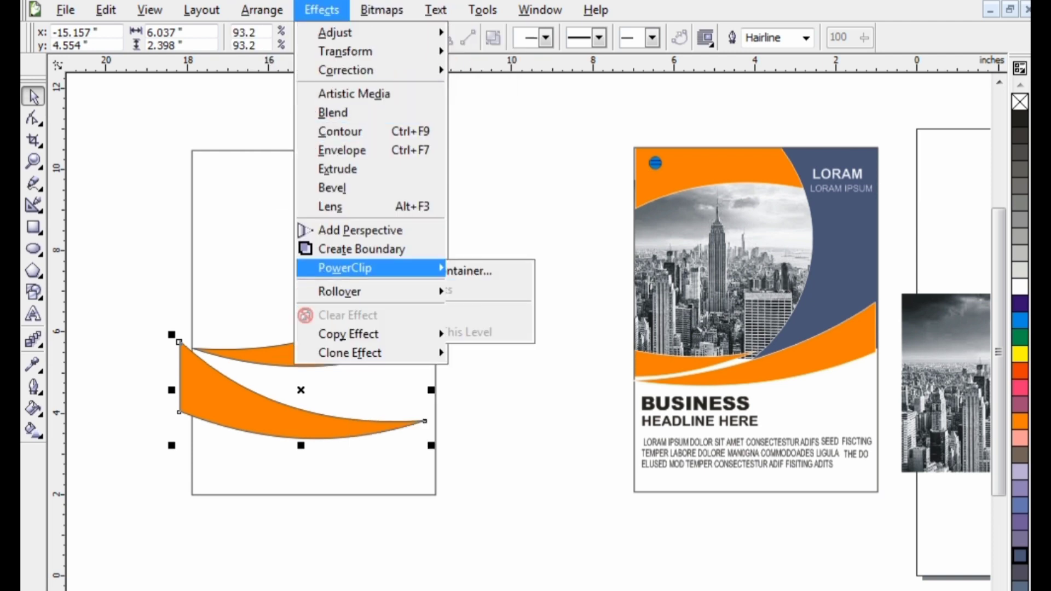
left_click(350, 427)
left_click(351, 428)
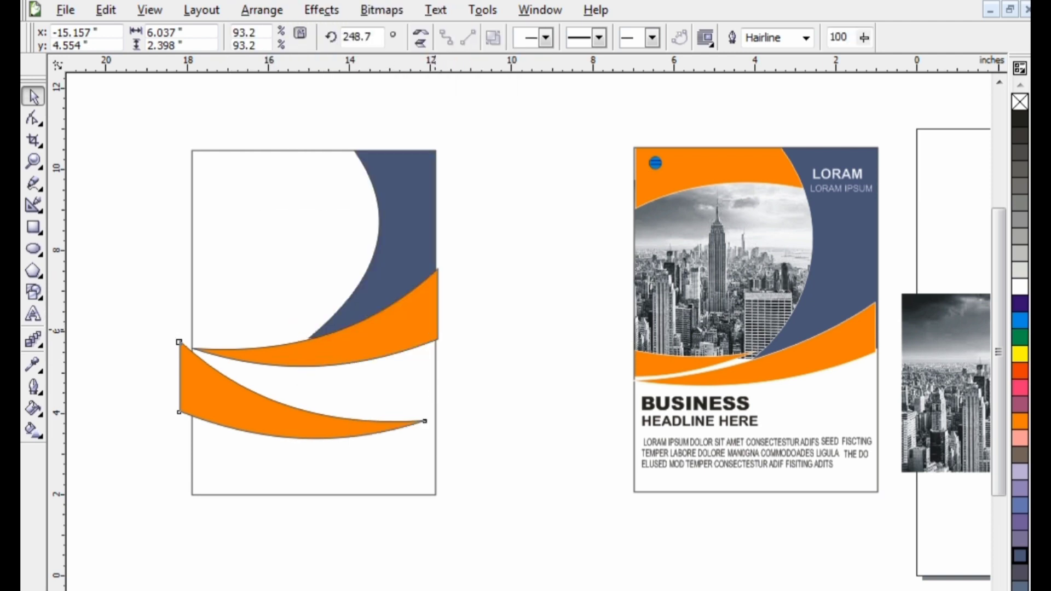
Rotate the mirrored swoosh to 244.9 degrees and move it up so its tip meets the blue shape's lower point
left_click_drag(431, 331, 449, 271)
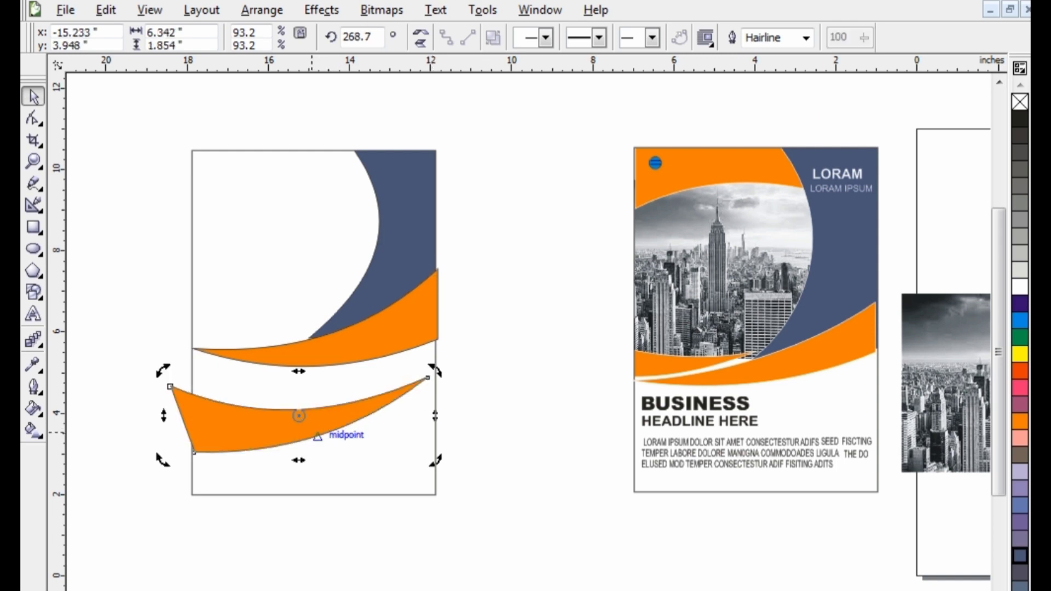
left_click(317, 436)
mouse_move(396, 390)
left_mouse_down()
mouse_move(319, 294)
mouse_move(286, 298)
mouse_move(323, 284)
mouse_move(323, 323)
mouse_move(276, 327)
mouse_move(277, 314)
mouse_move(258, 331)
left_mouse_up()
left_click(287, 298)
left_click(286, 322)
left_click_drag(317, 249, 313, 269)
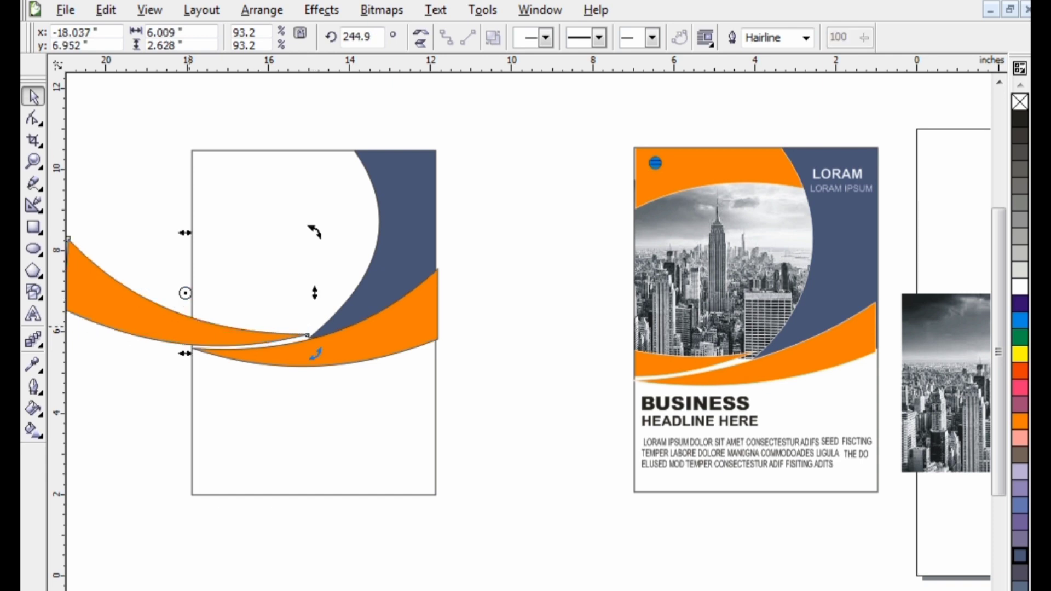
PowerClip the rotated, mirrored orange swoosh inside the page rectangle
left_click(315, 353)
left_click(321, 9)
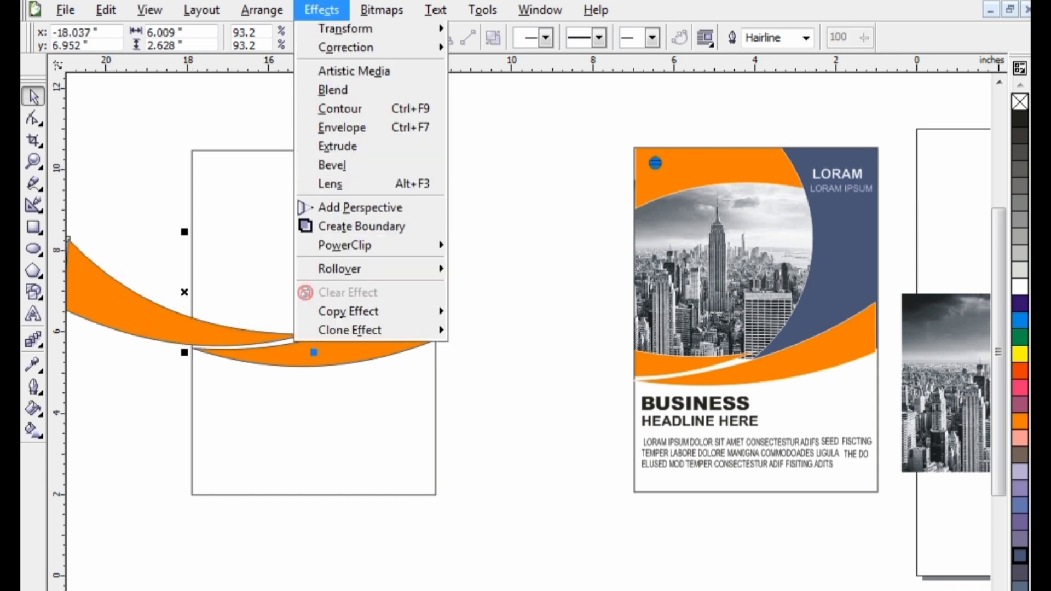
mouse_move(345, 268)
left_click(509, 271)
left_click(271, 298)
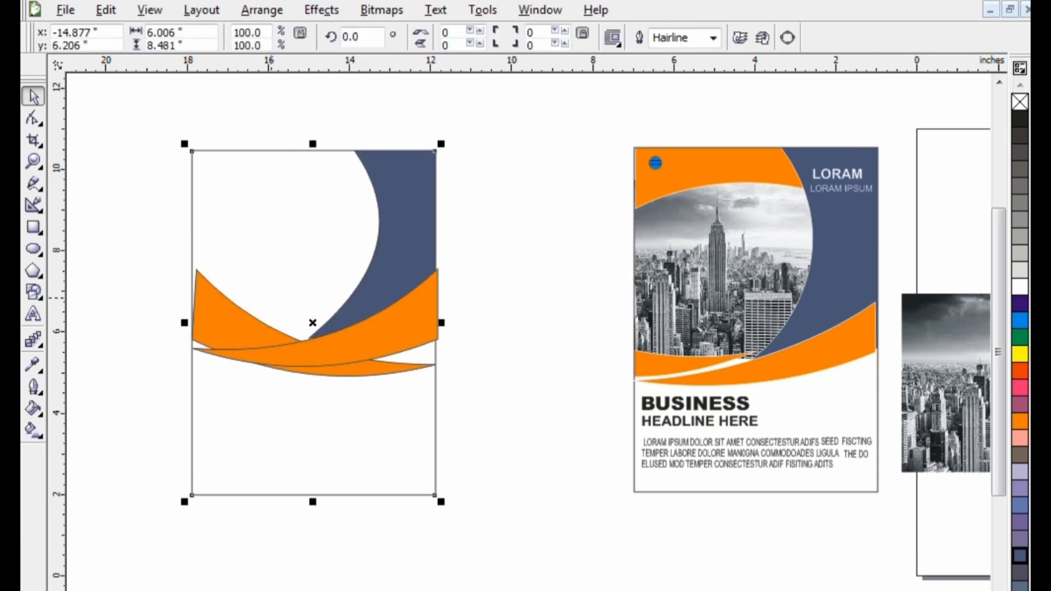
Edit the PowerClip contents to move the mirrored swoosh left until its tip sits just beside the blue shape's lower point, and finish editing
right_click(271, 299)
left_click(330, 7)
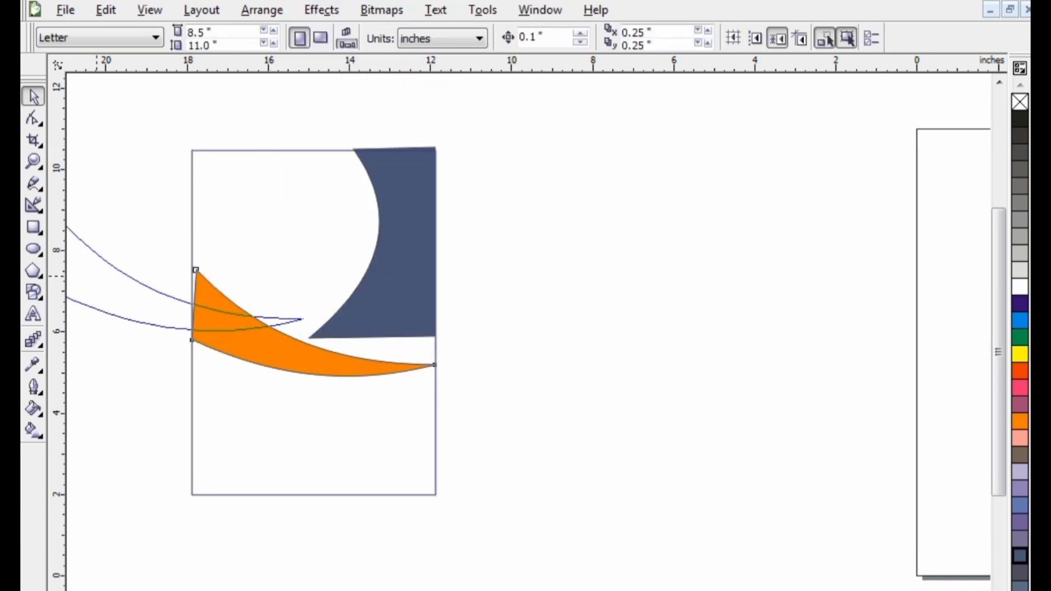
left_click_drag(81, 285, 84, 281)
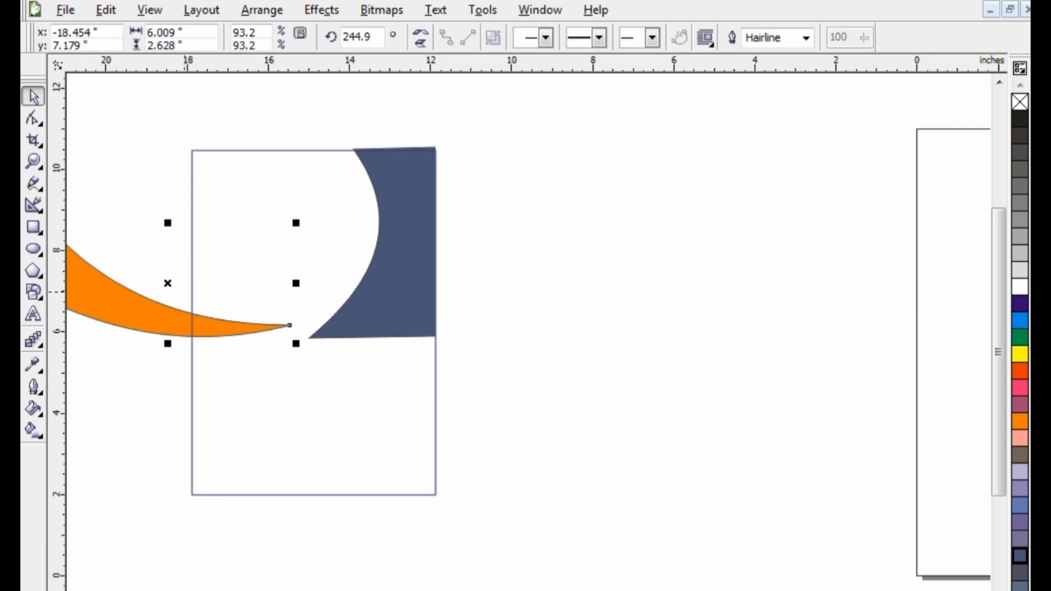
right_click(212, 285)
left_click(148, 317)
right_click(148, 316)
left_click(190, 327)
Reopen the PowerClip contents, nudge the mirrored swoosh slightly down toward the large orange swoosh, and finish editing
right_click(188, 327)
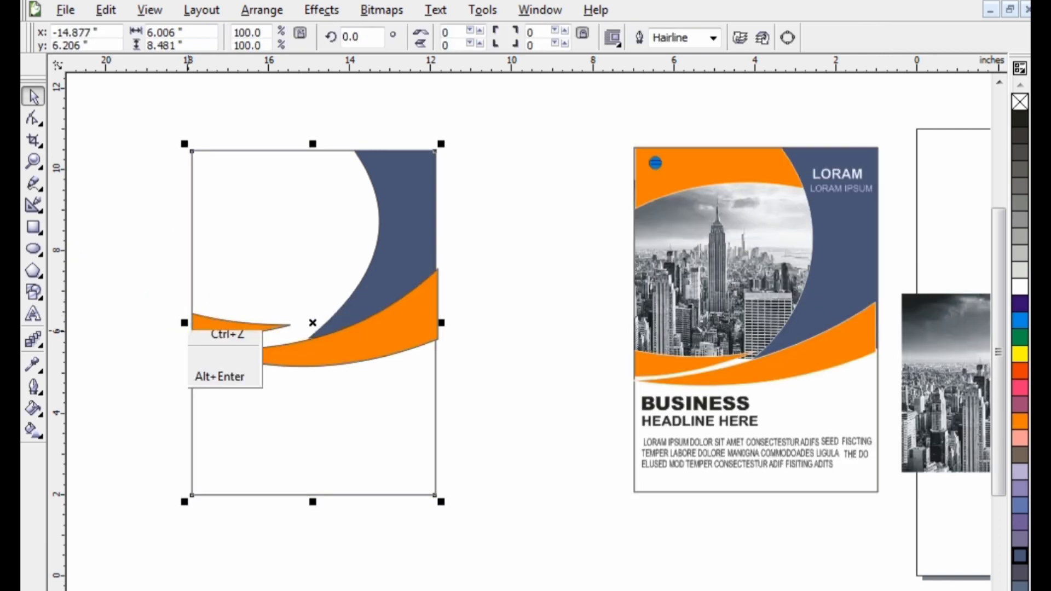
left_click(401, 265)
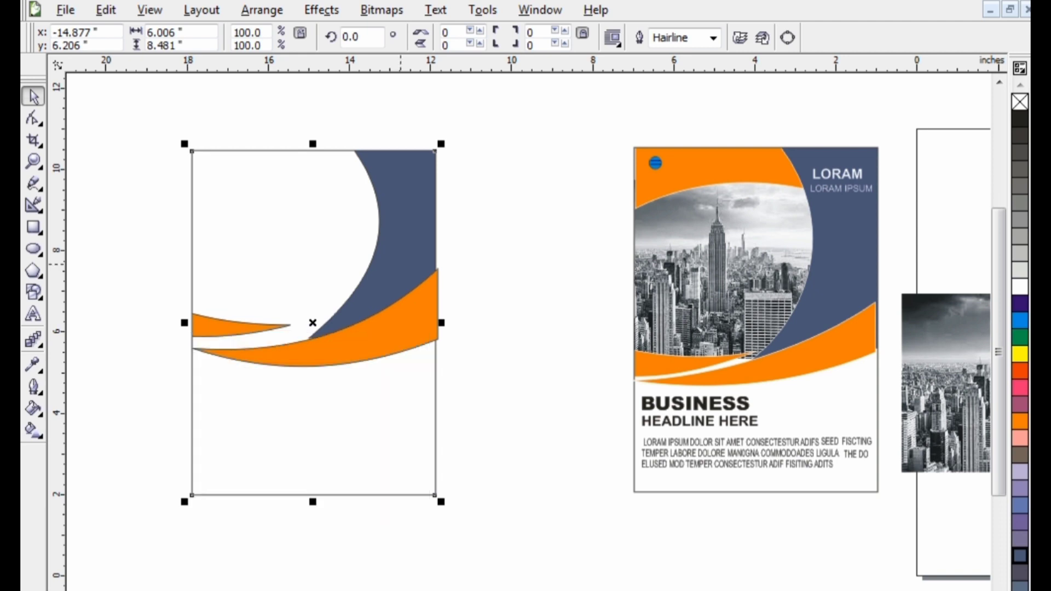
right_click(401, 265)
left_click(433, 293)
left_click_drag(217, 332, 219, 343)
right_click(219, 344)
left_click(259, 1)
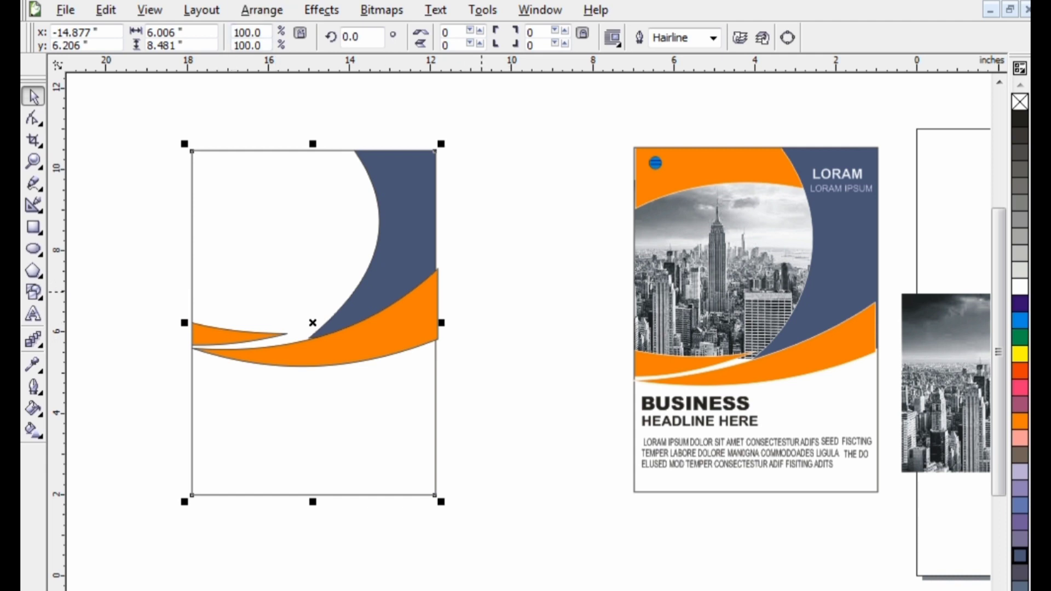
scroll(387, 200, "up", 2)
left_click(465, 382)
left_click_drag(497, 434, 490, 437)
left_click(583, 433)
right_click(548, 397)
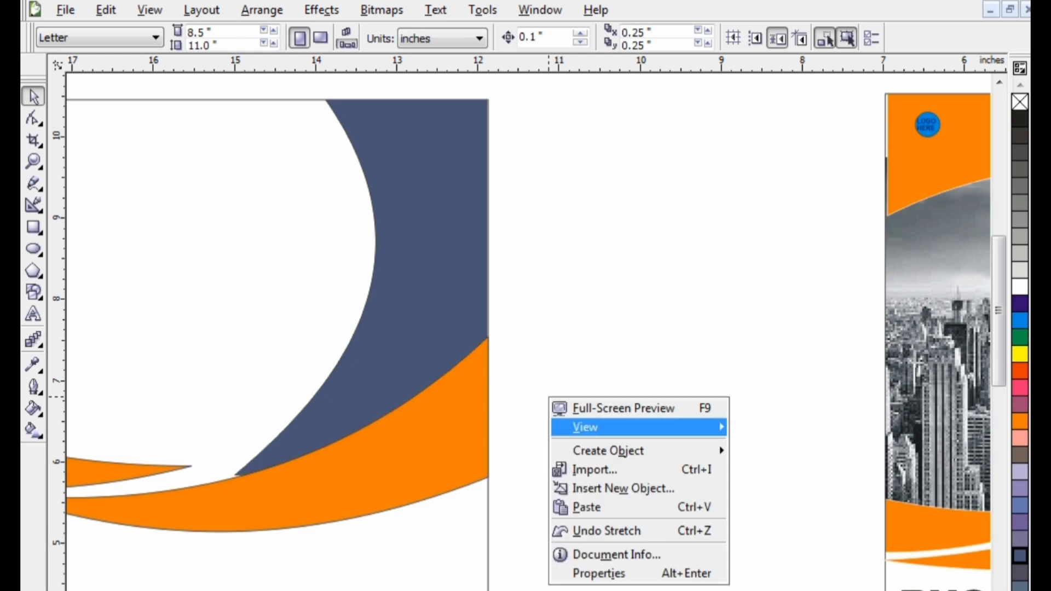
left_click(506, 382)
scroll(505, 381, "down", 1)
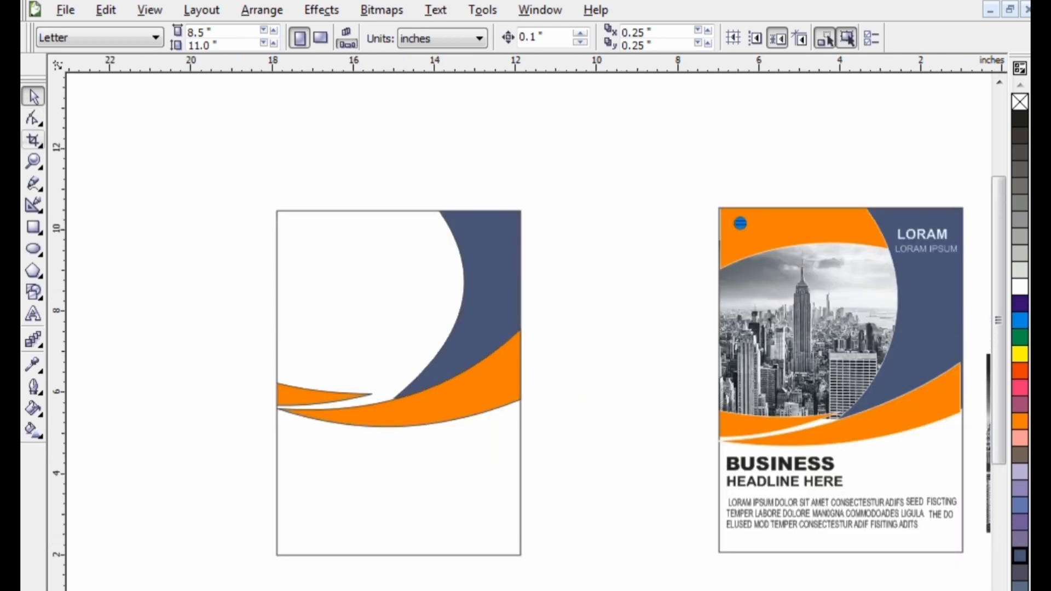
Draw a rectangle about 6 by 1.47 inches across the page's upper edge and move it above the page
key("F6")
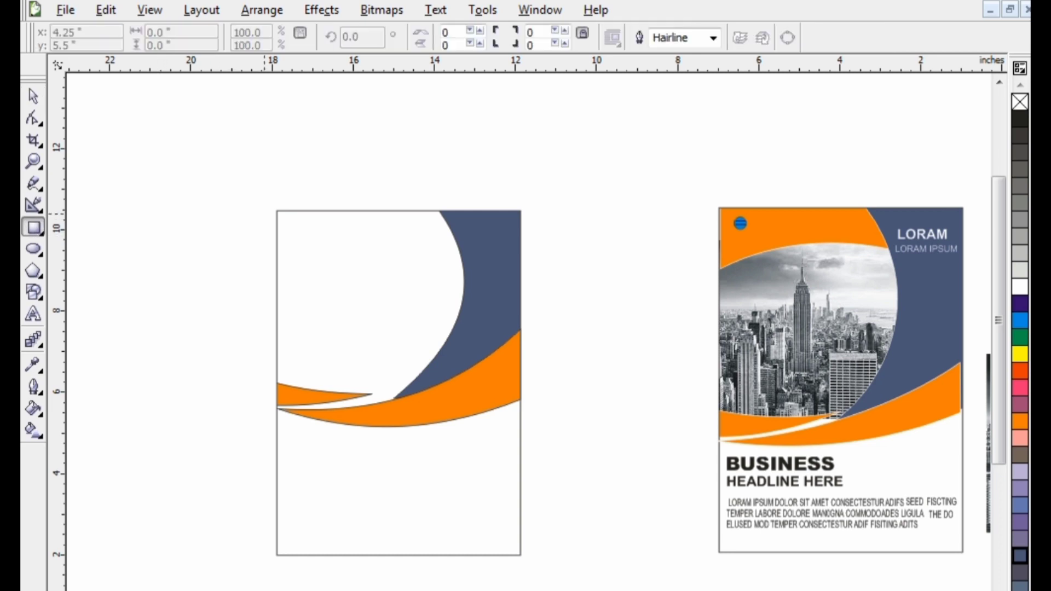
left_click_drag(277, 212, 520, 270)
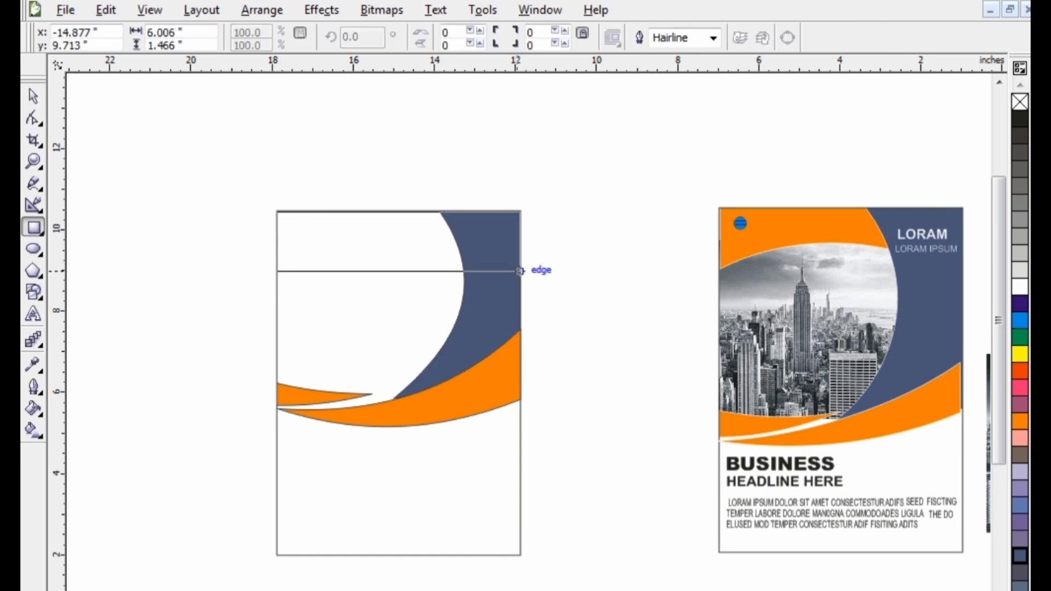
key("space")
left_click_drag(277, 211, 258, 116)
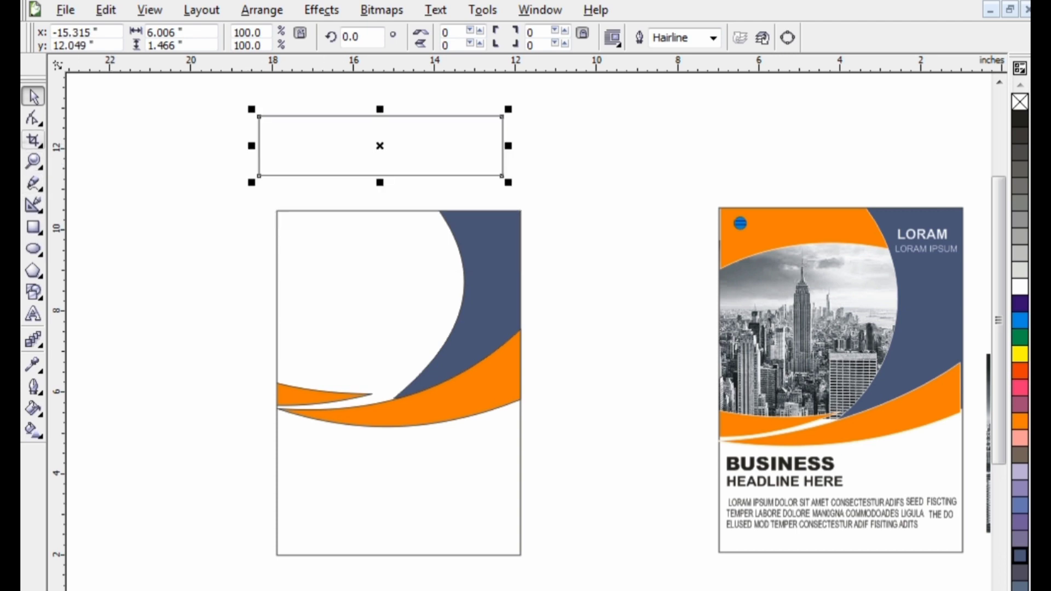
Convert the new rectangle to curves and bend its lower edge upward into a smooth arch
left_click(34, 118)
right_click(389, 157)
left_click(403, 176)
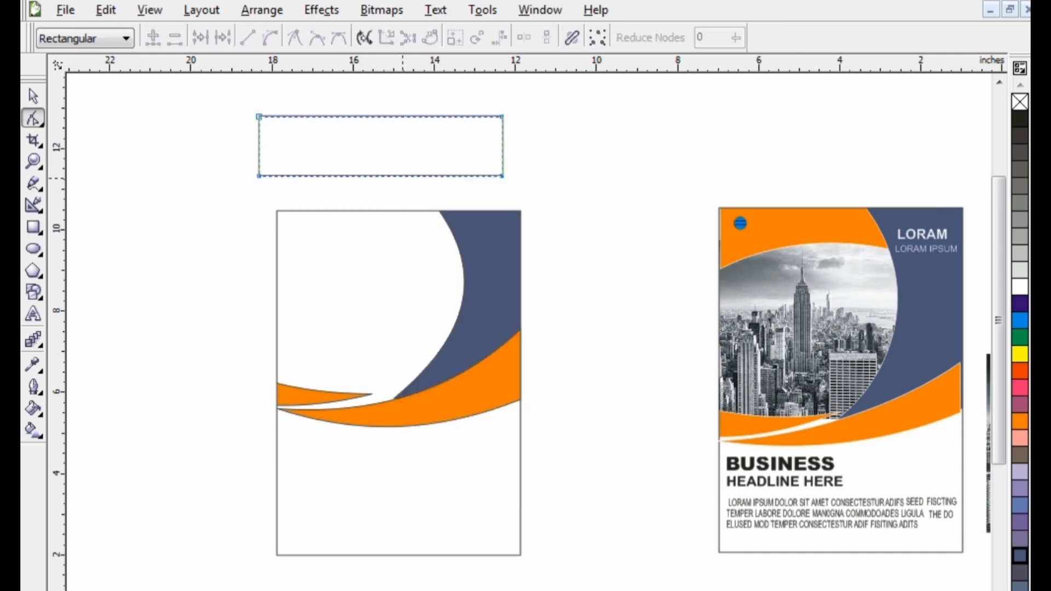
left_click(402, 175)
left_click(270, 38)
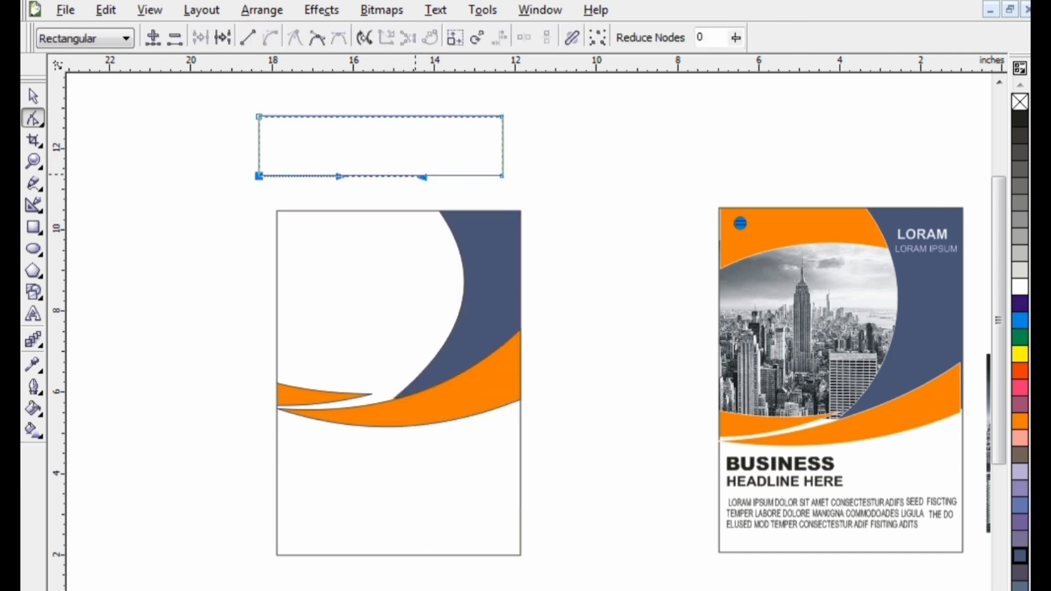
left_click_drag(422, 177, 416, 137)
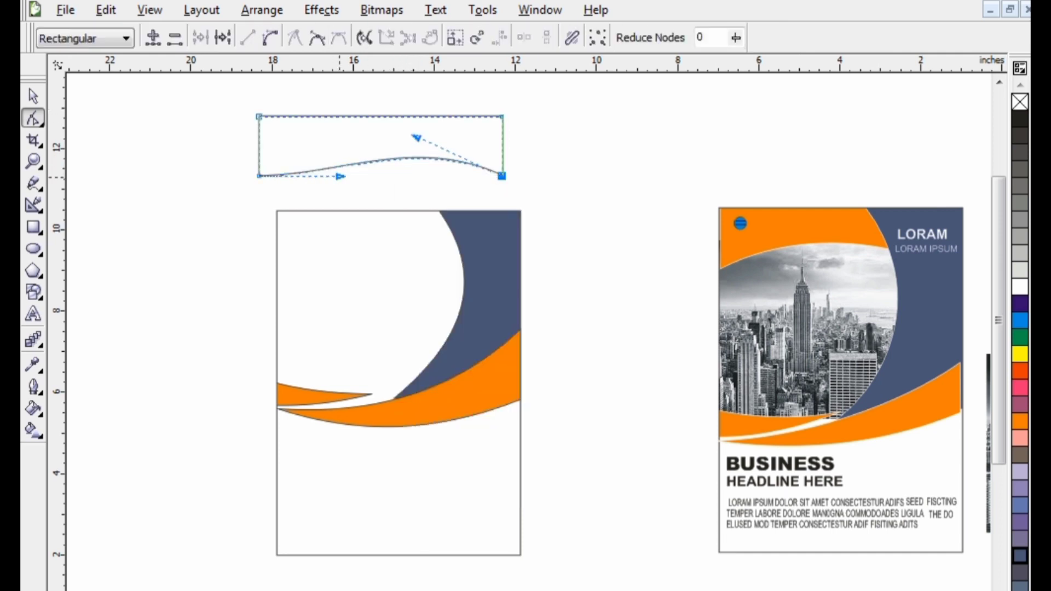
left_click_drag(339, 176, 319, 138)
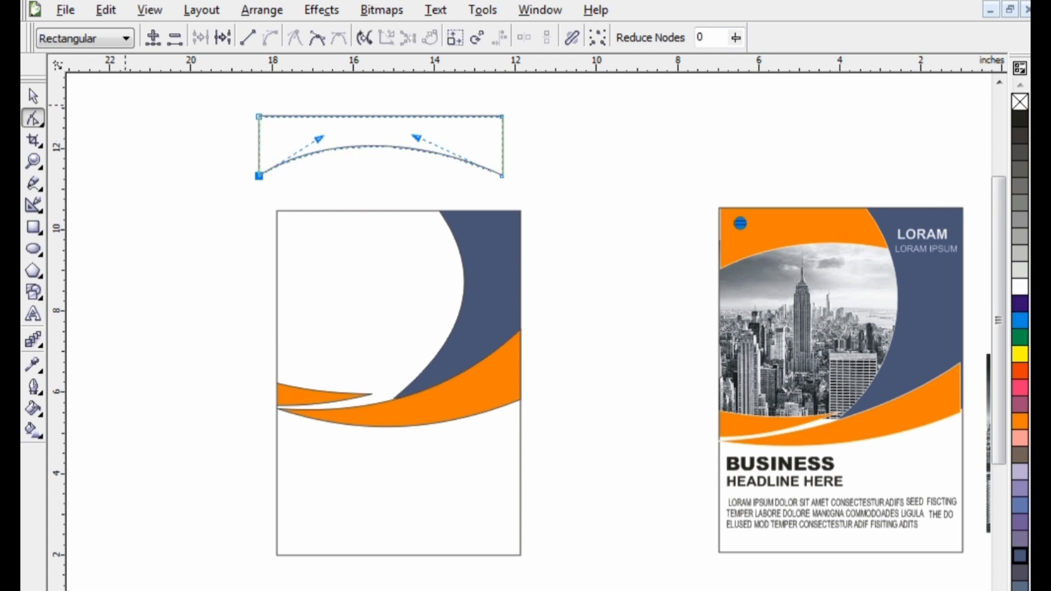
Move the arched shape onto the upper part of the page, aligned with its sides, and fill it orange
left_click(34, 96)
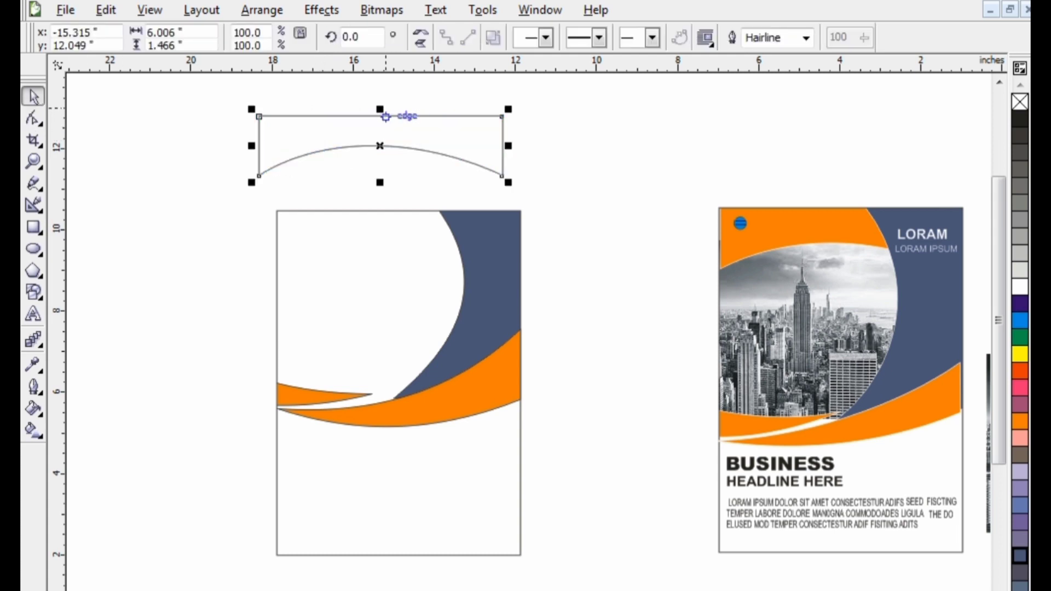
left_click_drag(386, 116, 454, 238)
left_click(1020, 421)
PowerClip the orange arched shape inside the page rectangle
right_click(442, 256)
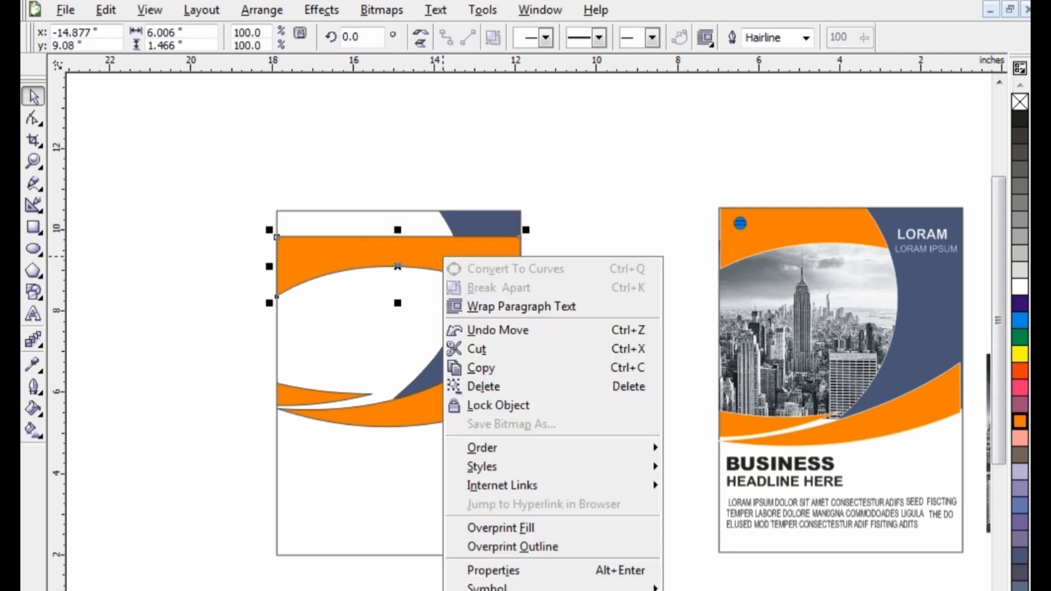
left_click(262, 10)
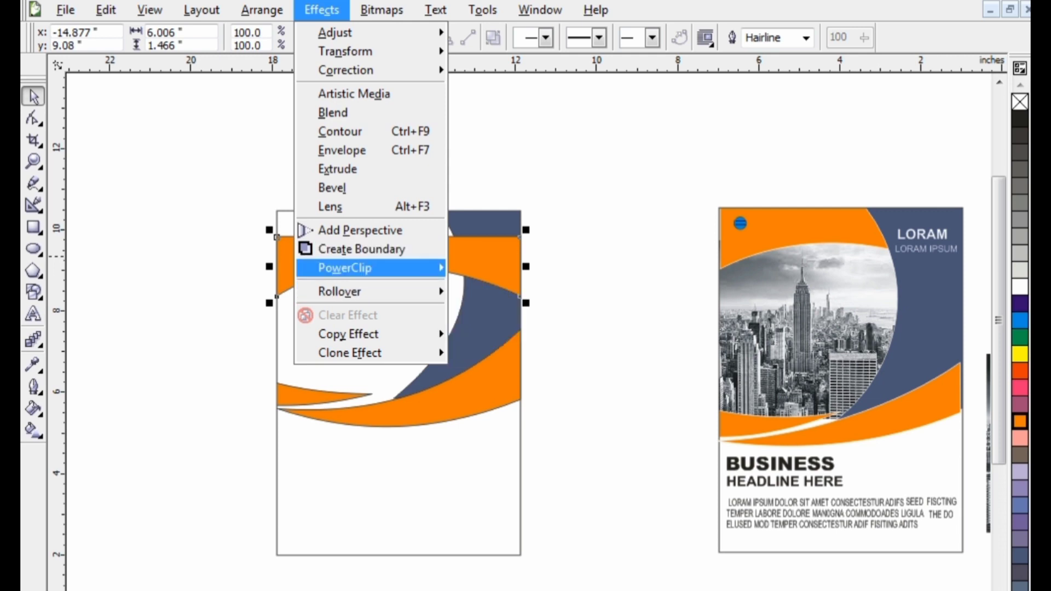
mouse_move(372, 267)
left_click(528, 267)
left_click(398, 476)
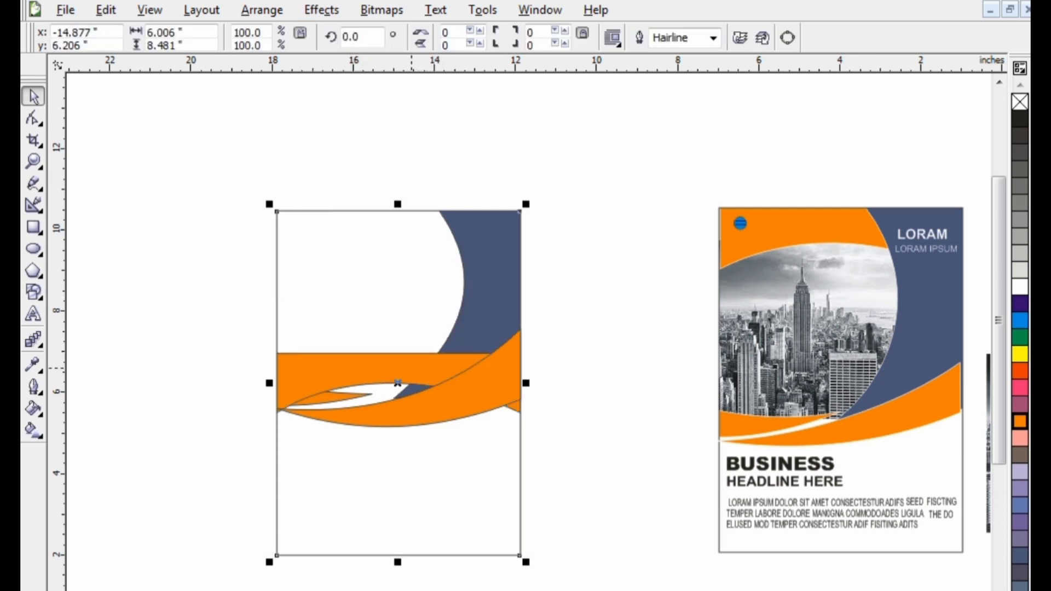
Edit the PowerClip contents to move the orange arched shape up to the page's top edge, and finish editing
right_click(411, 377)
left_click(471, 7)
left_click_drag(398, 355, 399, 212)
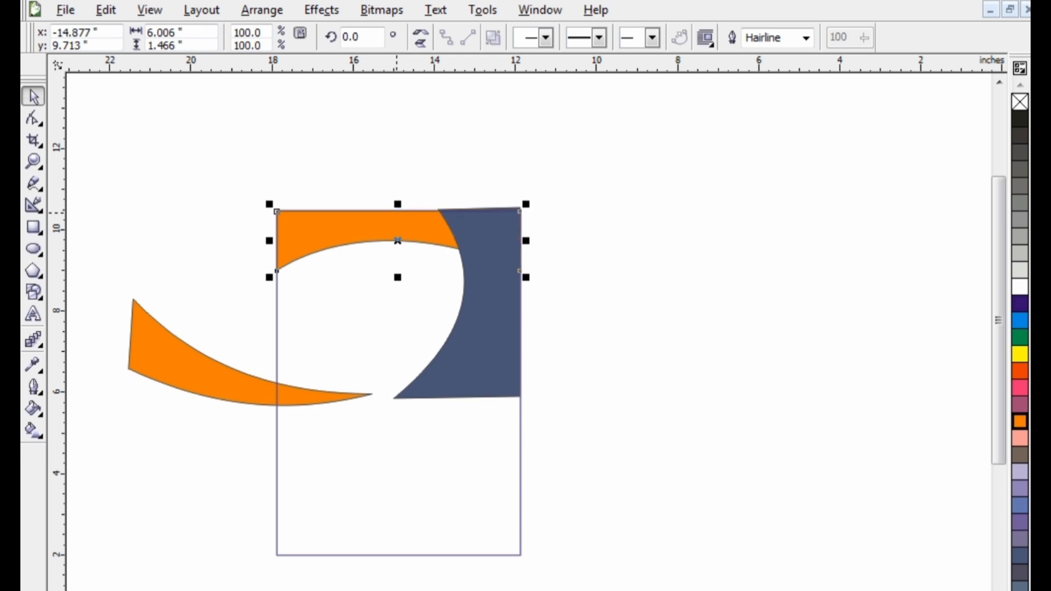
right_click(400, 228)
left_click(416, 241)
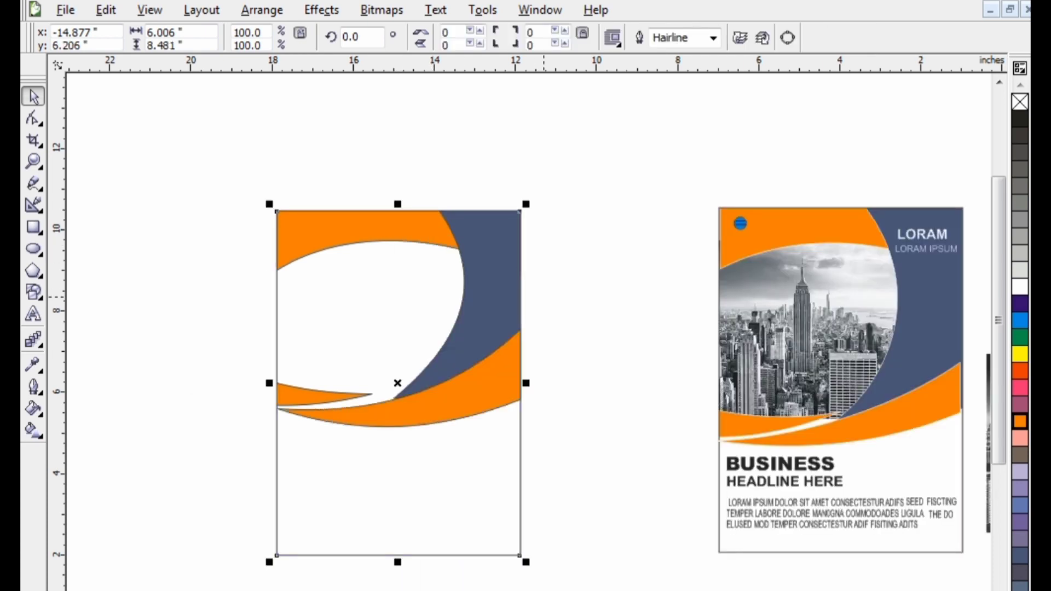
Move the black-and-white city photo from the drawing page to the empty area left of the new flyer
scroll(592, 351, "down", 1)
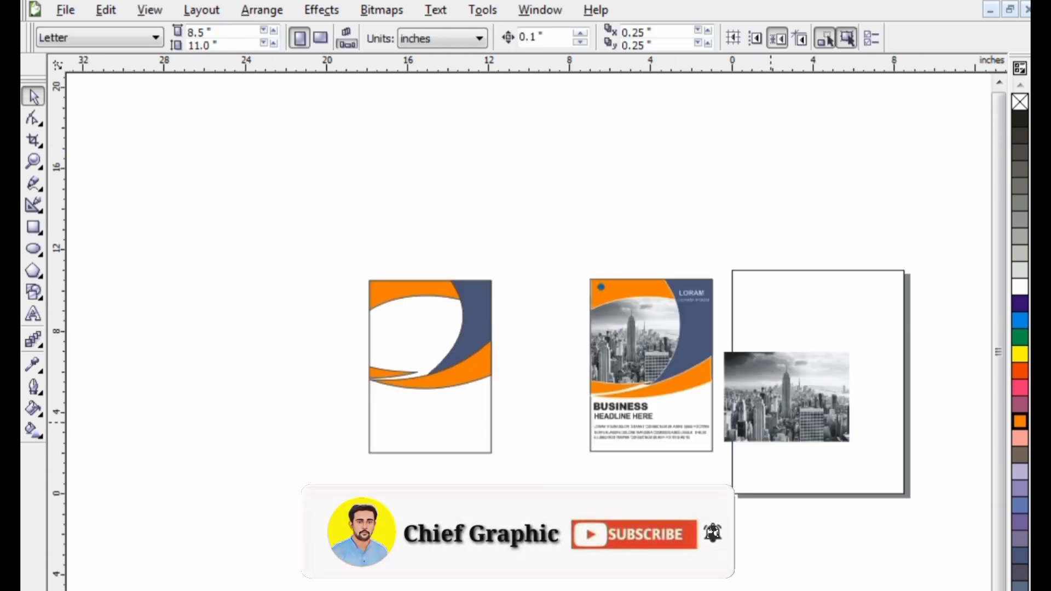
left_click_drag(799, 431, 288, 281)
scroll(288, 281, "up", 1)
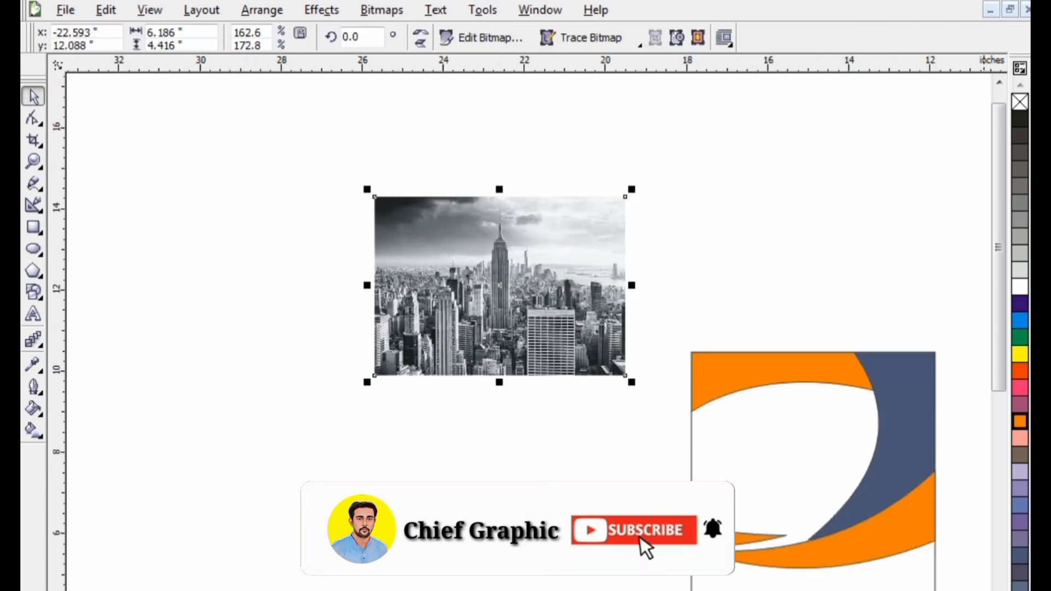
left_click(999, 589)
left_click(998, 589)
left_click_drag(521, 231, 503, 365)
right_click(502, 366)
left_click(318, 157)
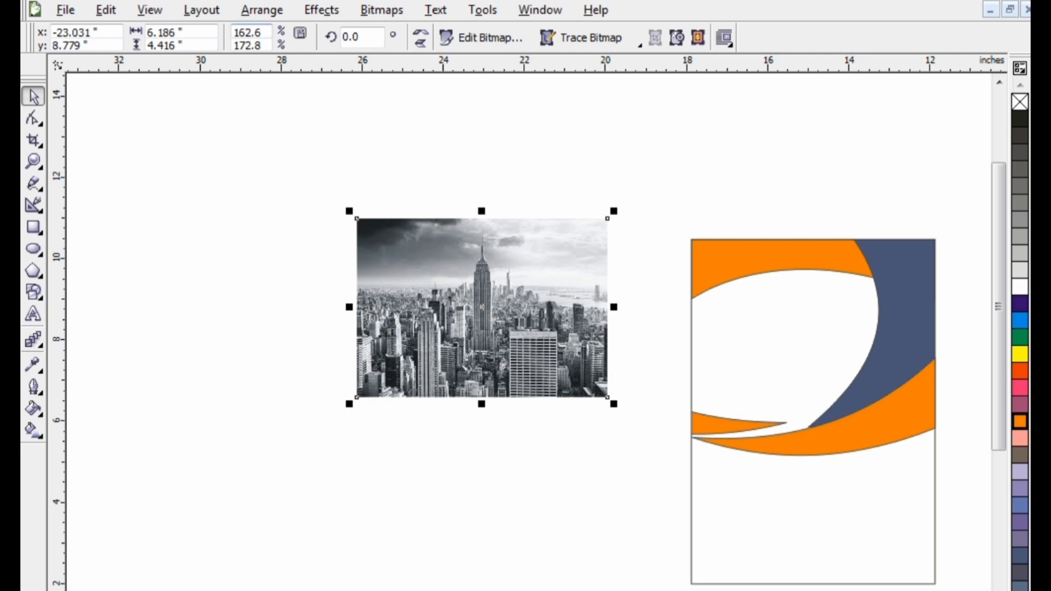
PowerClip the city photo inside the new flyer's page rectangle
left_click(322, 10)
mouse_move(352, 264)
left_click(535, 270)
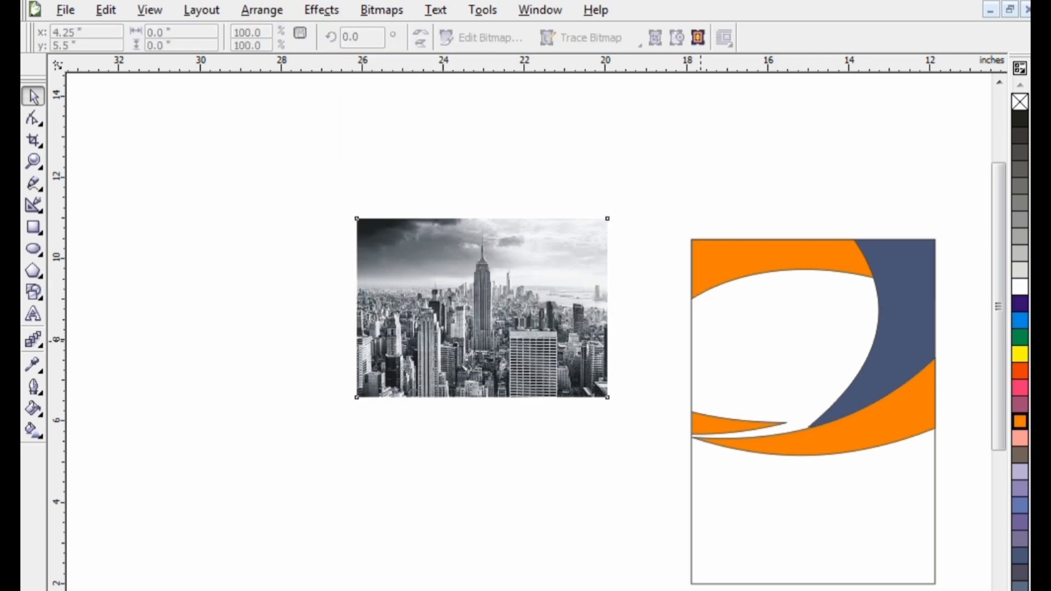
left_click(727, 340)
Edit the PowerClip contents to move the city photo up and send it behind the coloured shapes, and finish editing
right_click(729, 342)
left_click(843, 6)
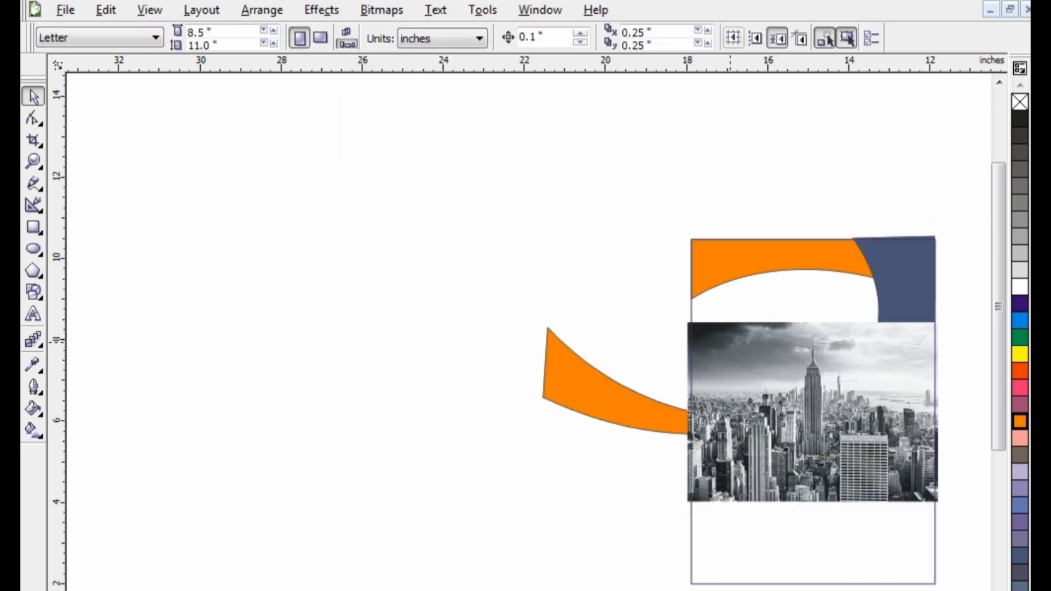
left_click_drag(770, 397, 772, 341)
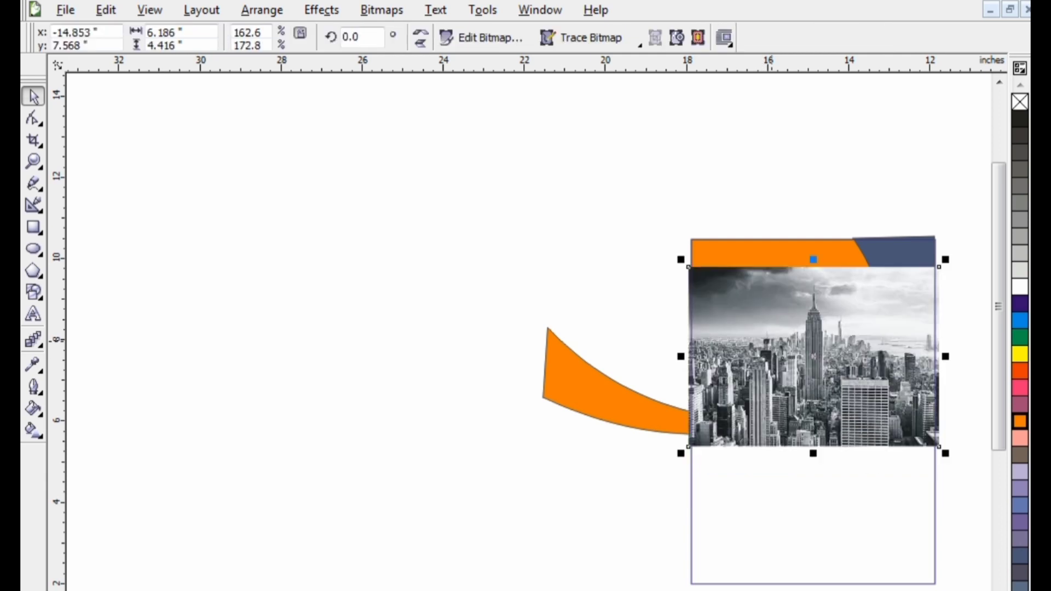
key("shift+Page_Down")
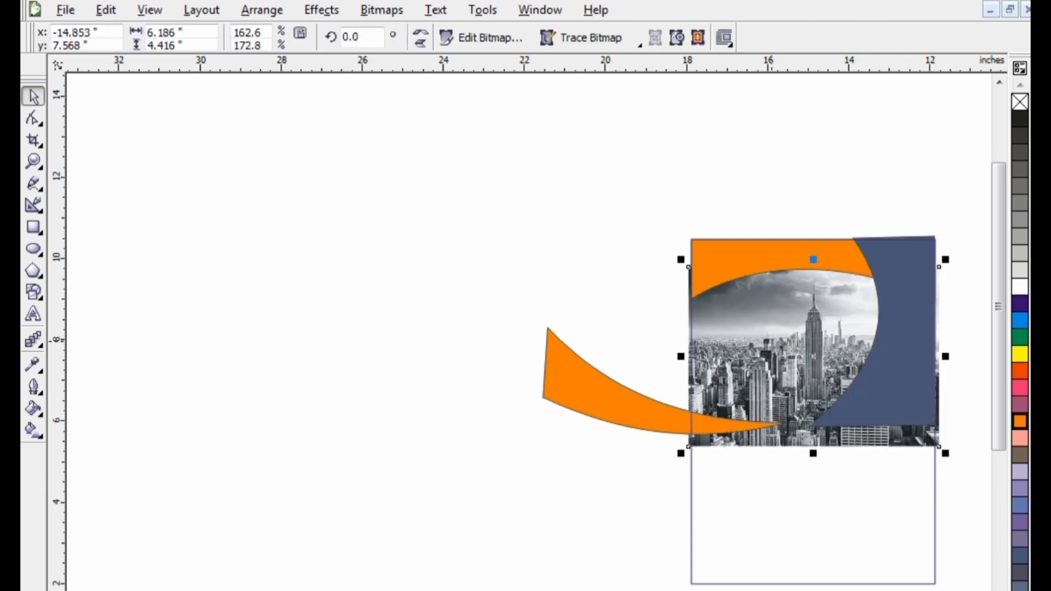
right_click(775, 363)
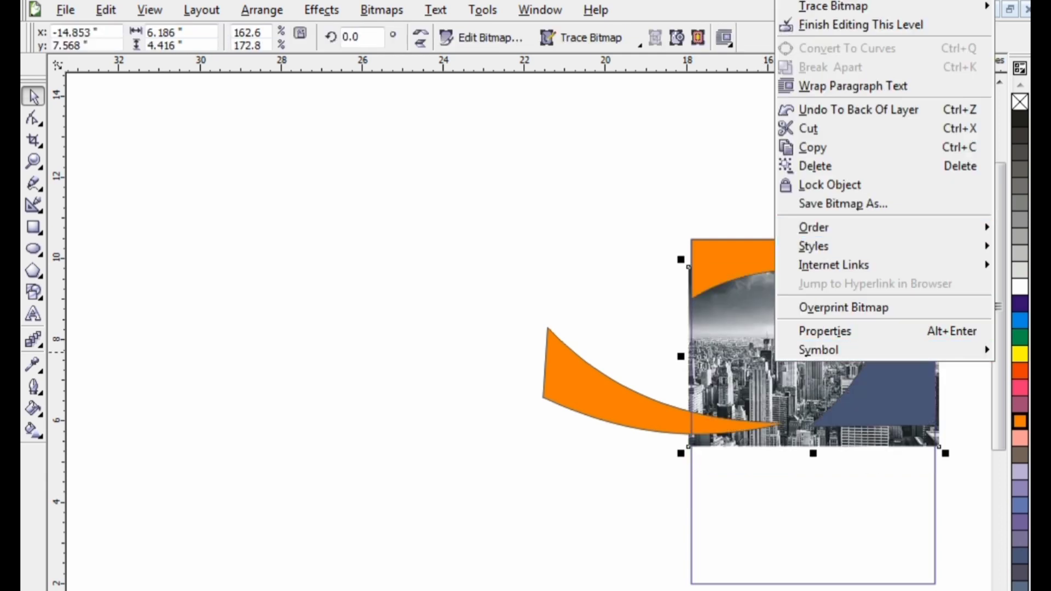
left_click(788, 24)
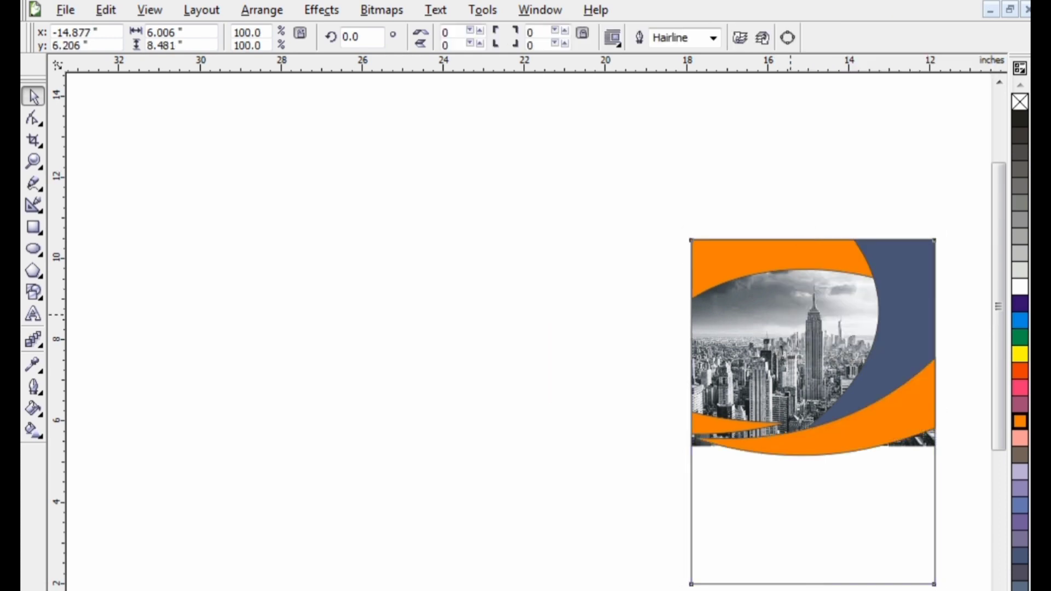
Edit the PowerClip contents to shorten the city photo from its lower edge to about 3.95 inches high, and finish editing
right_click(799, 314)
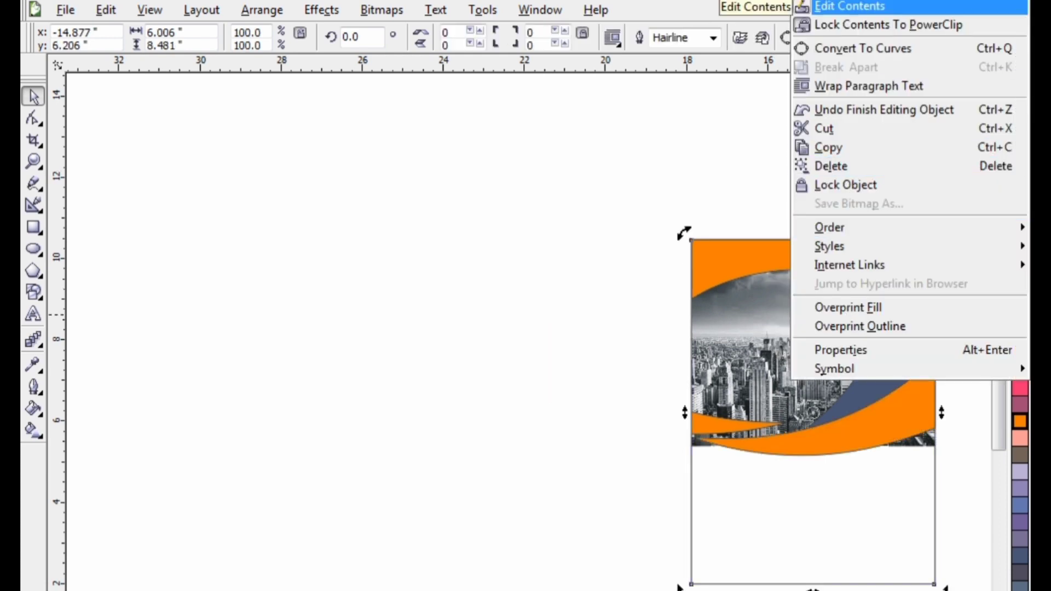
left_click(832, 6)
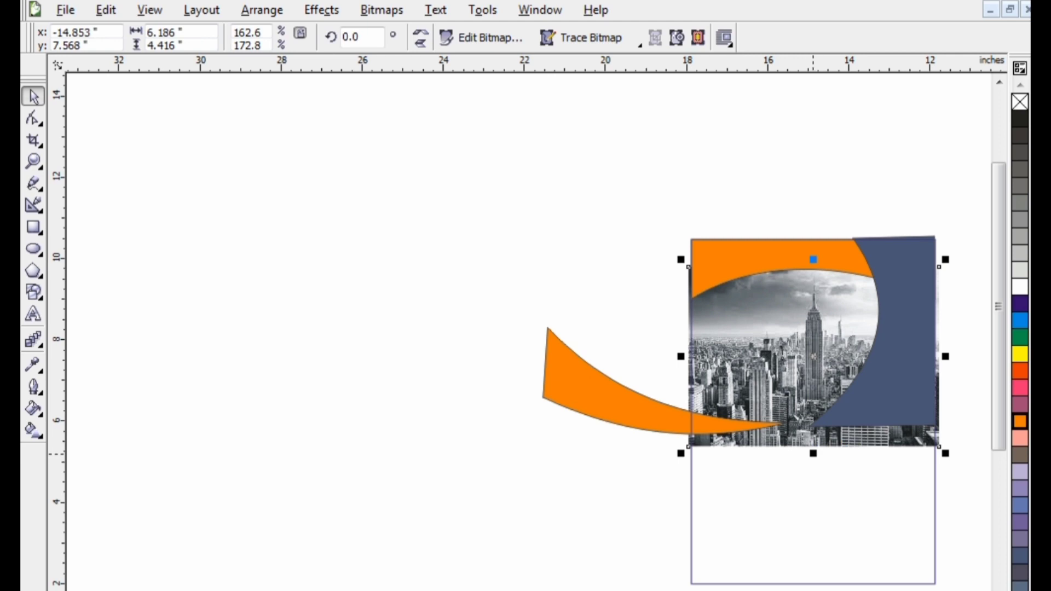
left_click_drag(813, 453, 812, 434)
left_click(801, 329)
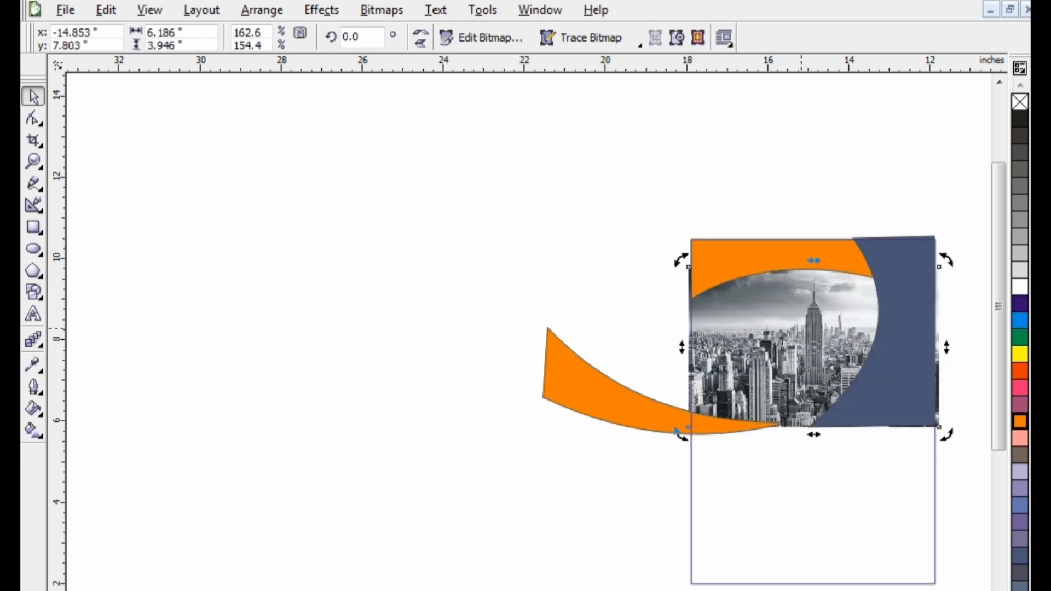
right_click(800, 363)
left_click(832, 23)
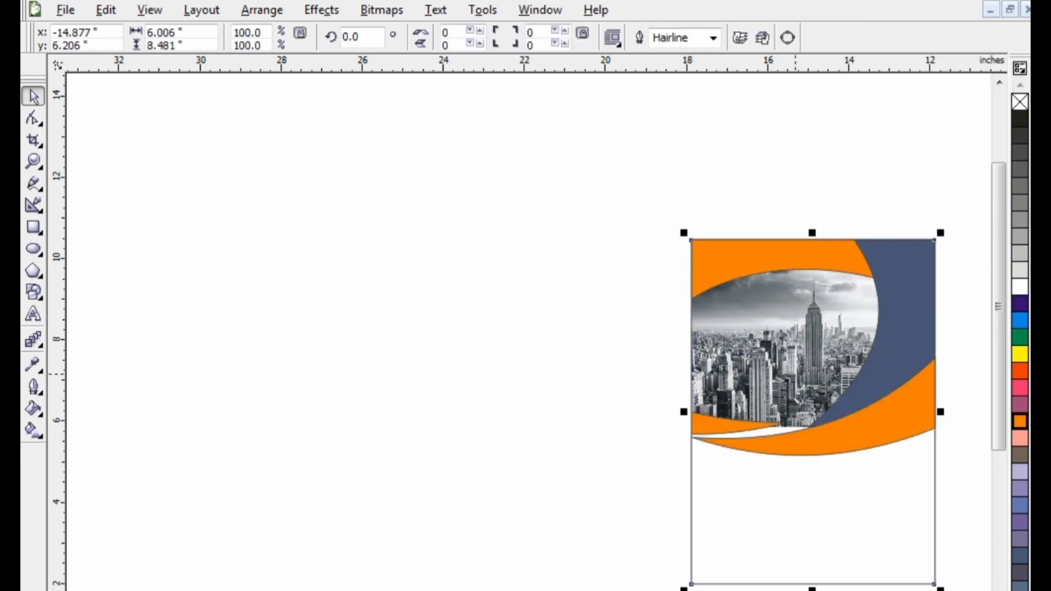
Edit the PowerClip contents to pull the city photo's lower-left corner node slightly down, and finish editing
left_click(788, 423)
right_click(786, 429)
left_click(832, 55)
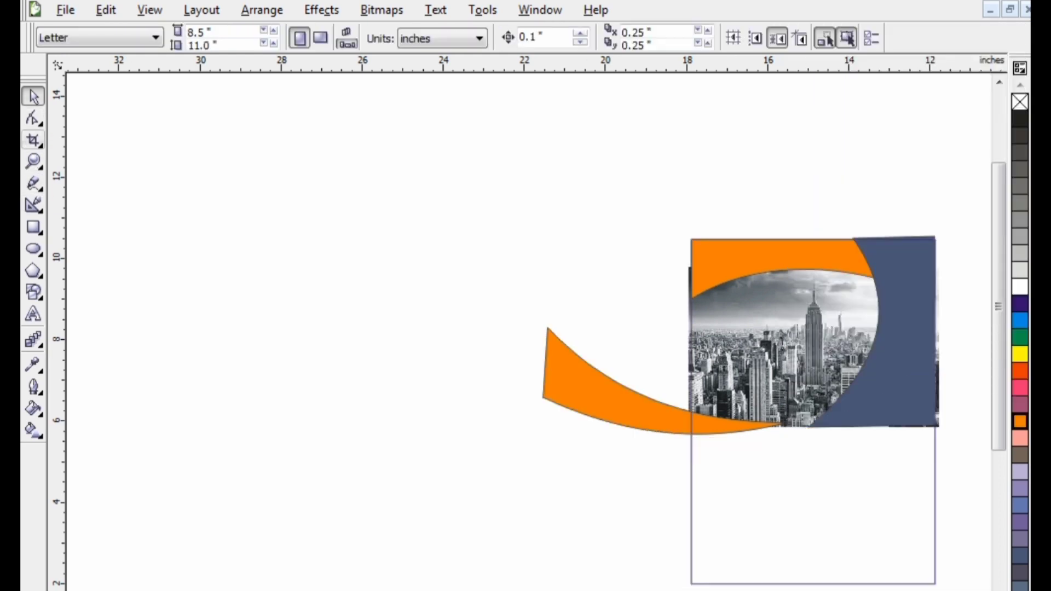
left_click(746, 356)
left_click(33, 119)
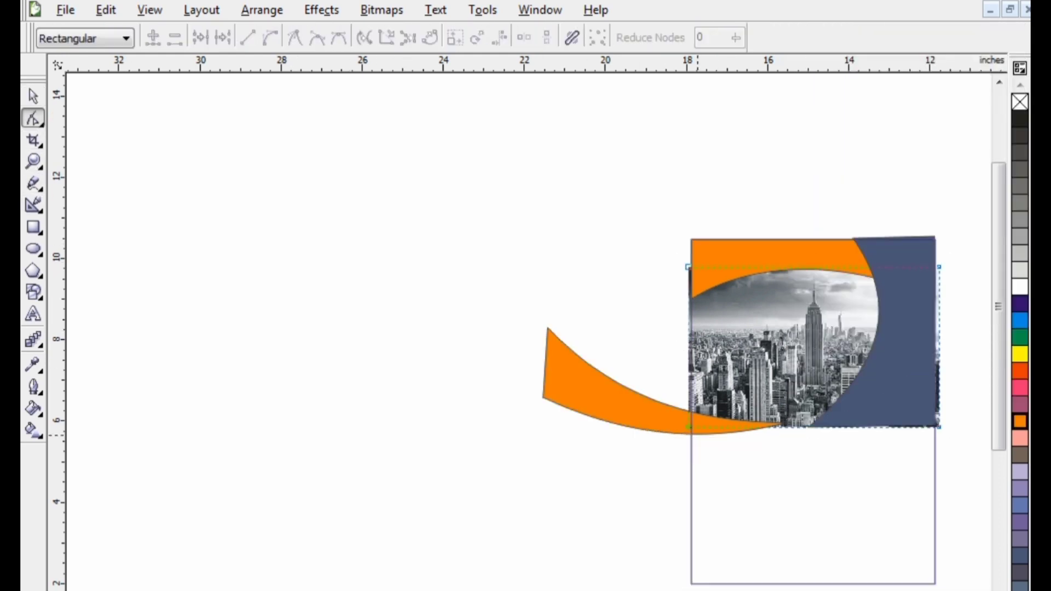
left_click_drag(688, 426, 691, 435)
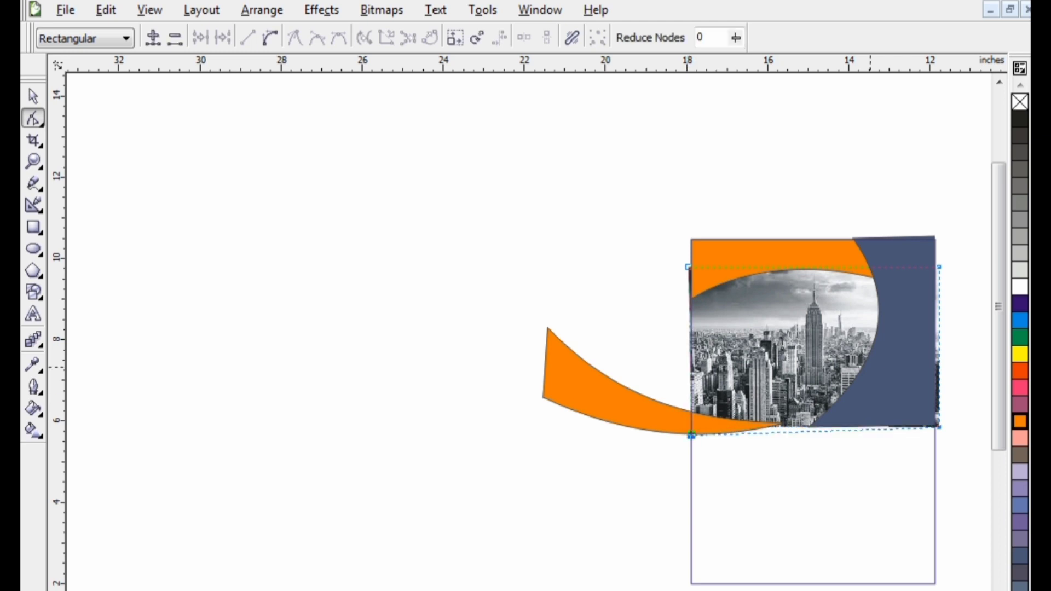
right_click(772, 353)
mouse_move(873, 383)
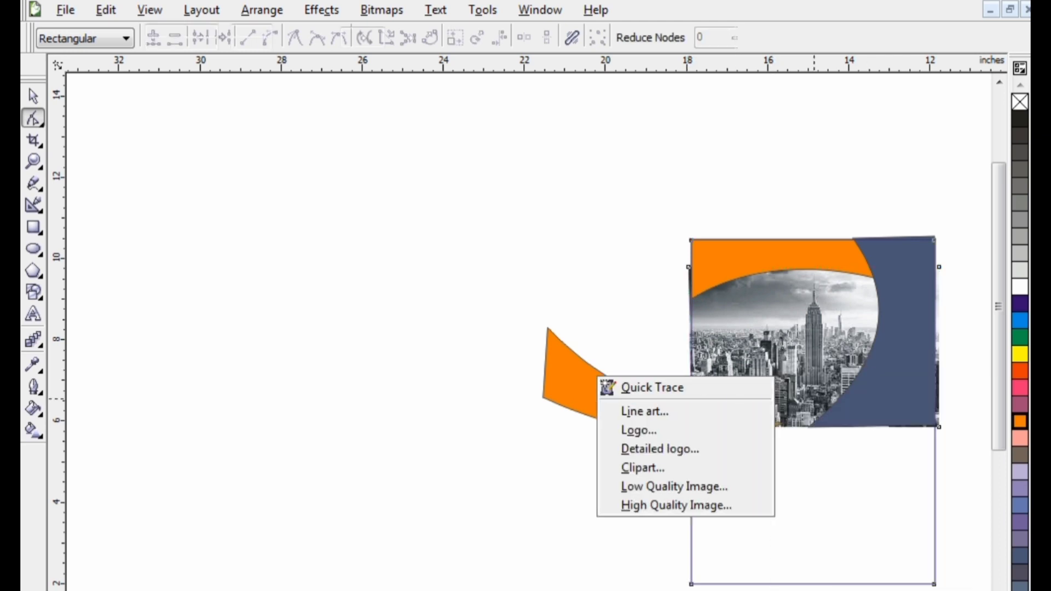
left_click(652, 387)
Edit the PowerClip contents to pull the photo's lower-left corner further down, stretch the photo to about 4.76 inches high, and finish editing
right_click(740, 382)
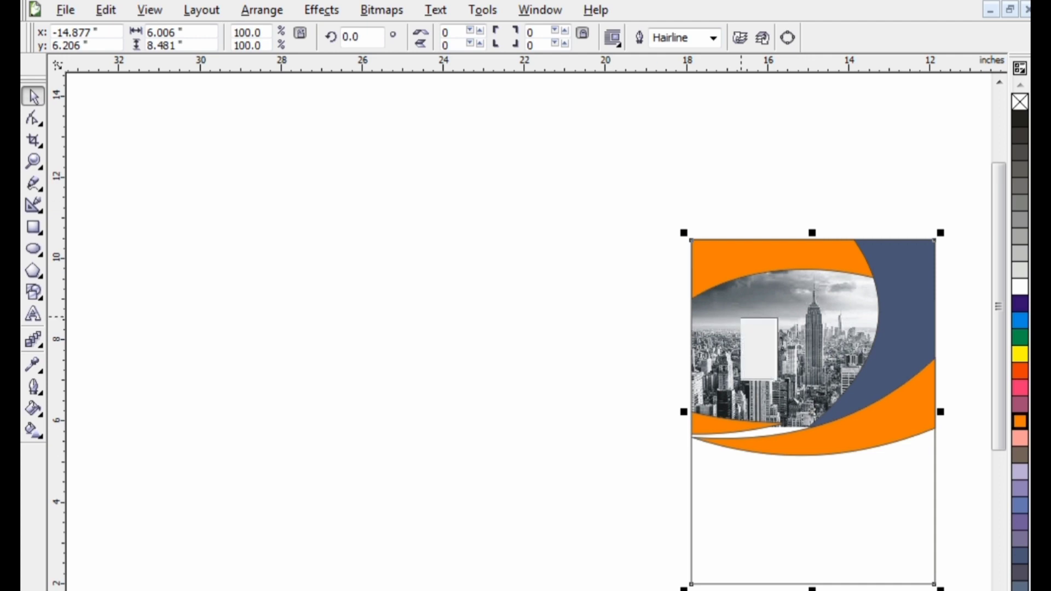
left_click(761, 5)
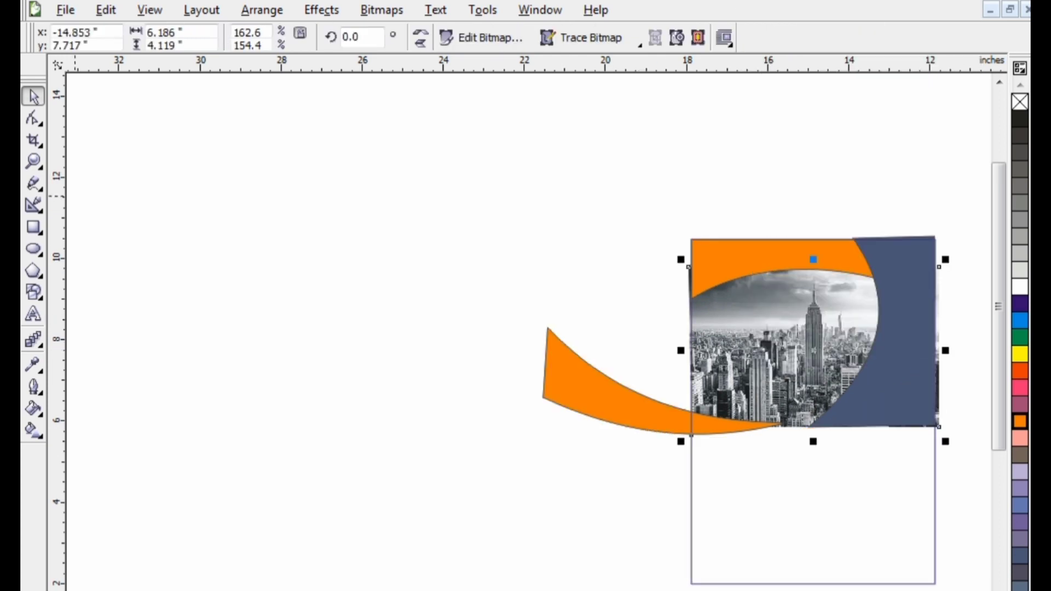
left_click(32, 119)
left_click_drag(691, 436, 690, 450)
right_click(740, 386)
left_click(736, 392)
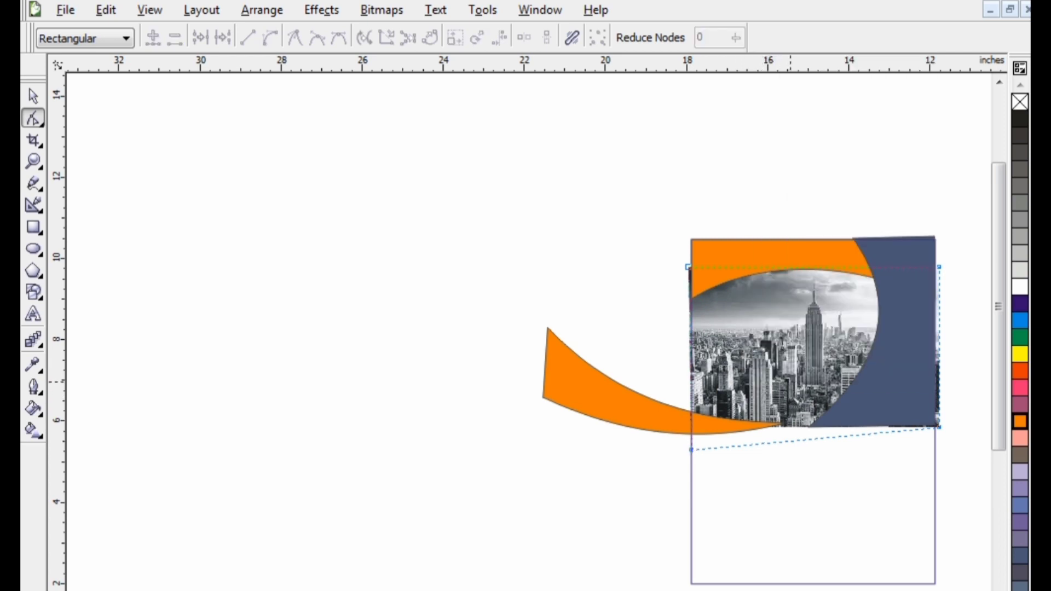
key("space")
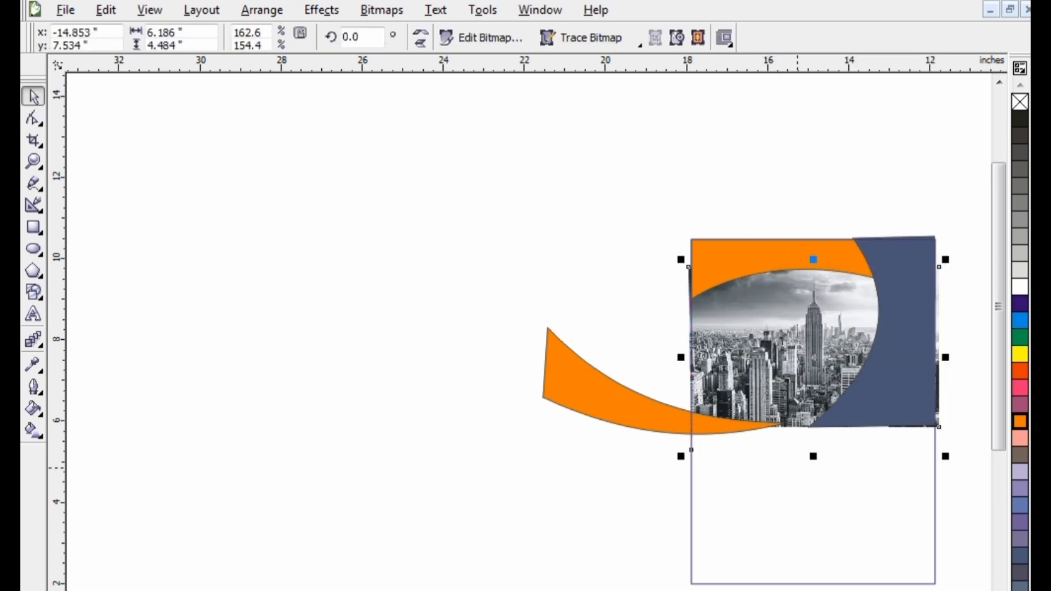
left_click_drag(812, 457, 812, 469)
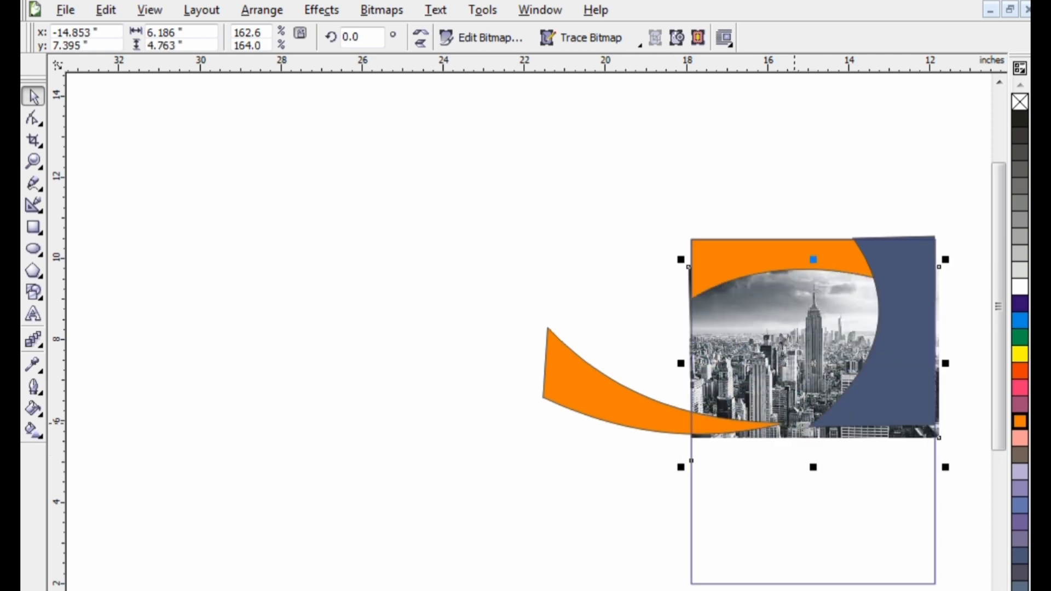
right_click(759, 361)
left_click(799, 24)
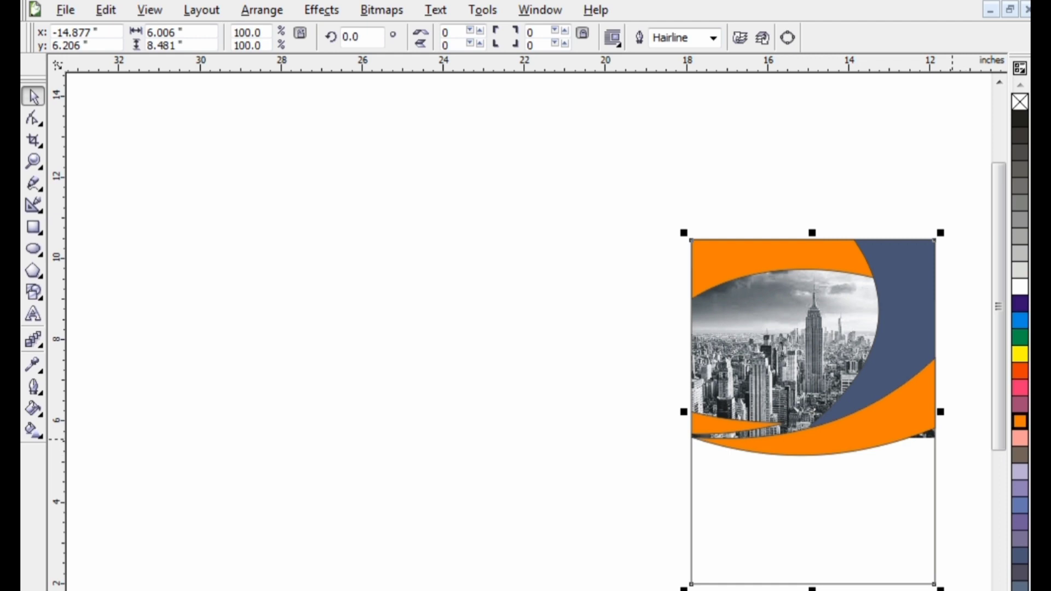
Give the large orange swoosh below the photo on the new flyer a white 2.0 pt outline
scroll(952, 440, "down", 1)
left_click(439, 360)
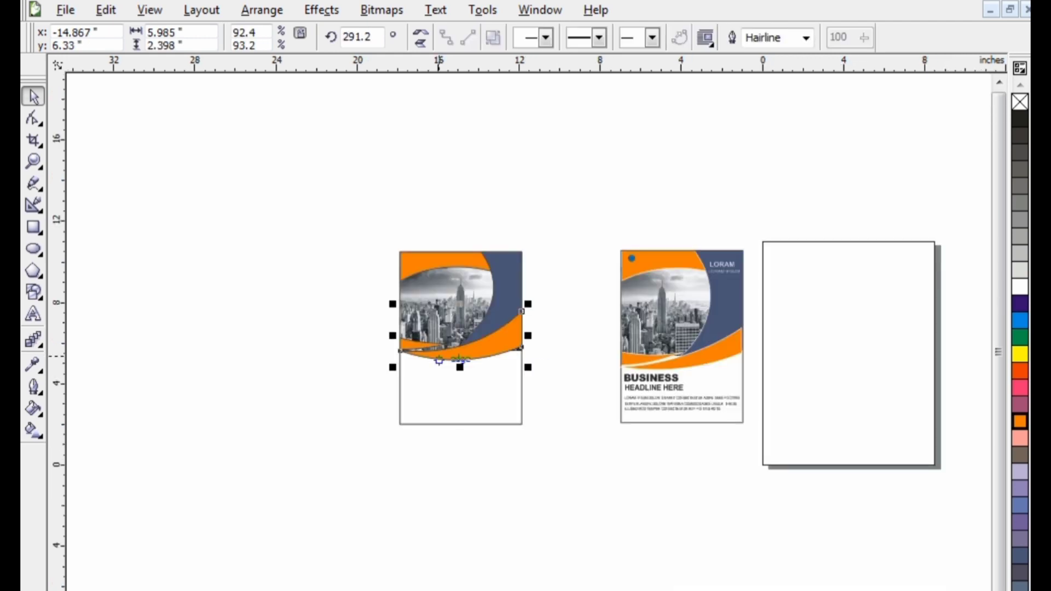
key("F12")
left_click(415, 239)
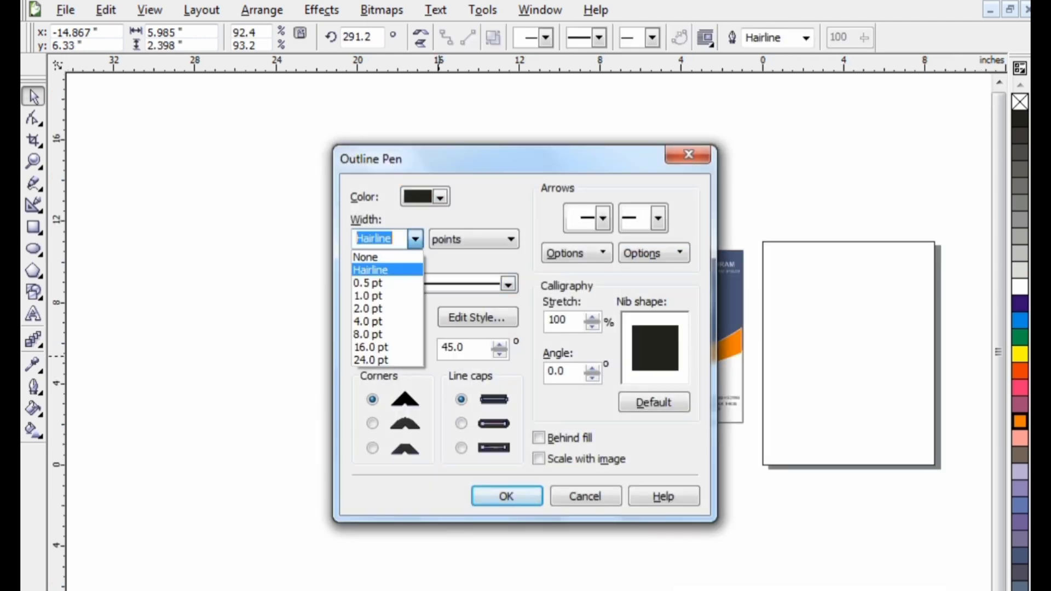
left_click(436, 198)
left_click(436, 197)
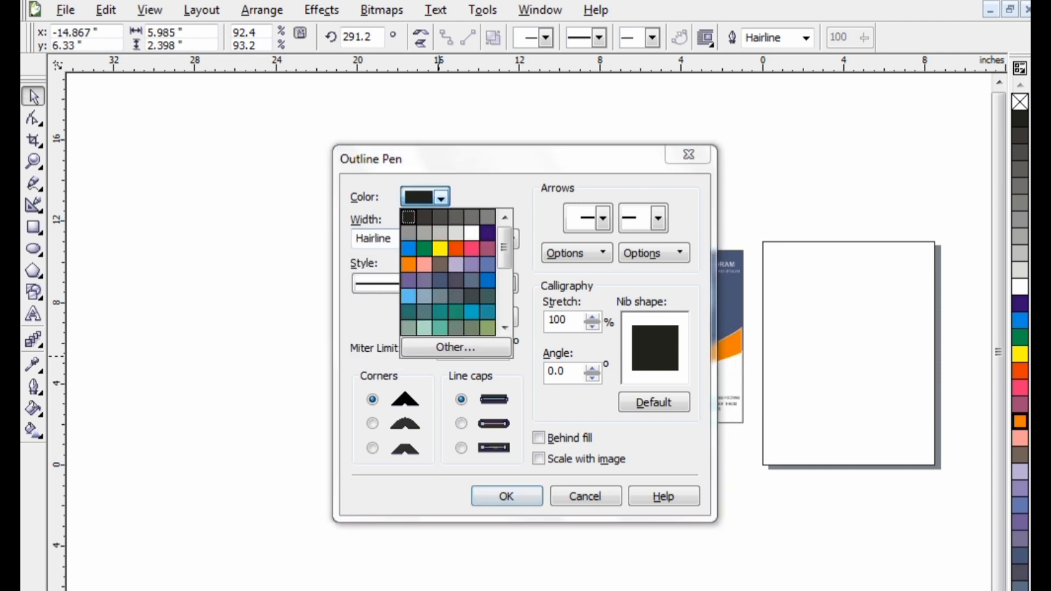
left_click(471, 233)
left_click(415, 239)
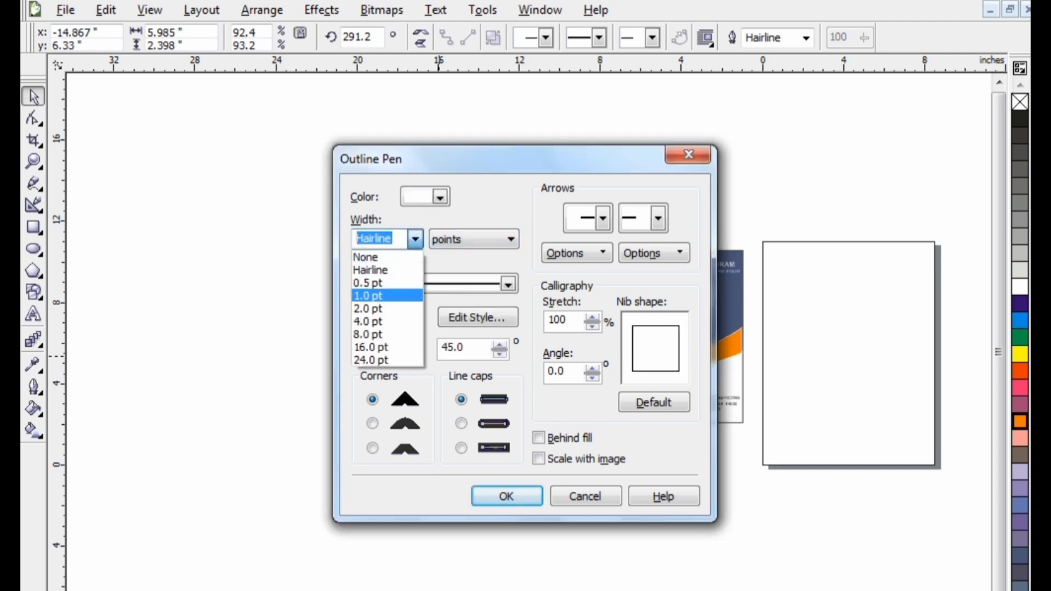
left_click(378, 308)
key("Return")
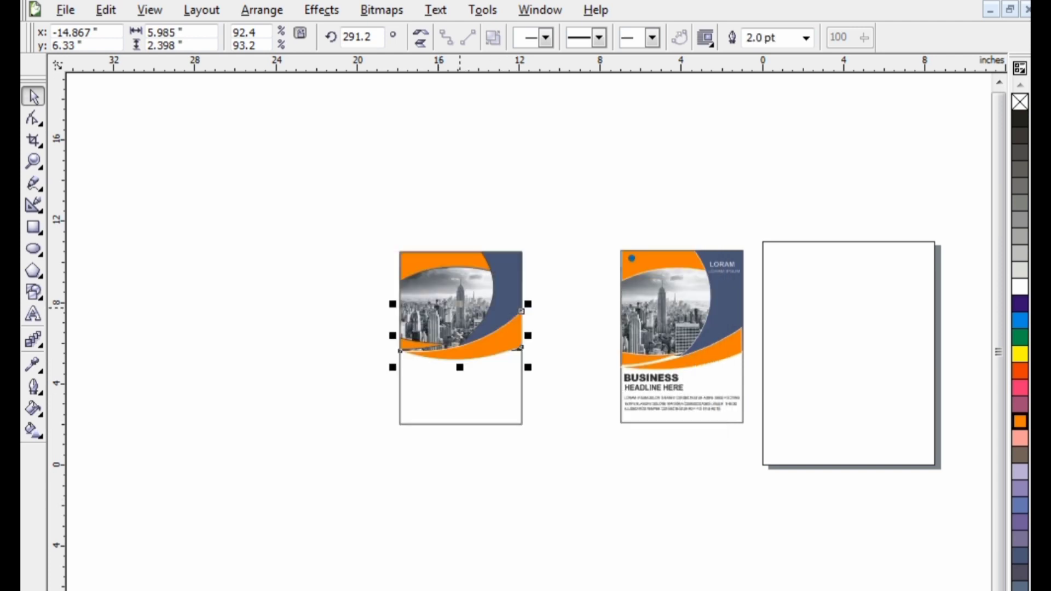
Open the new flyer's PowerClip contents and set the upper orange shape's outline width to 2.0 pt
left_click(424, 266)
right_click(424, 265)
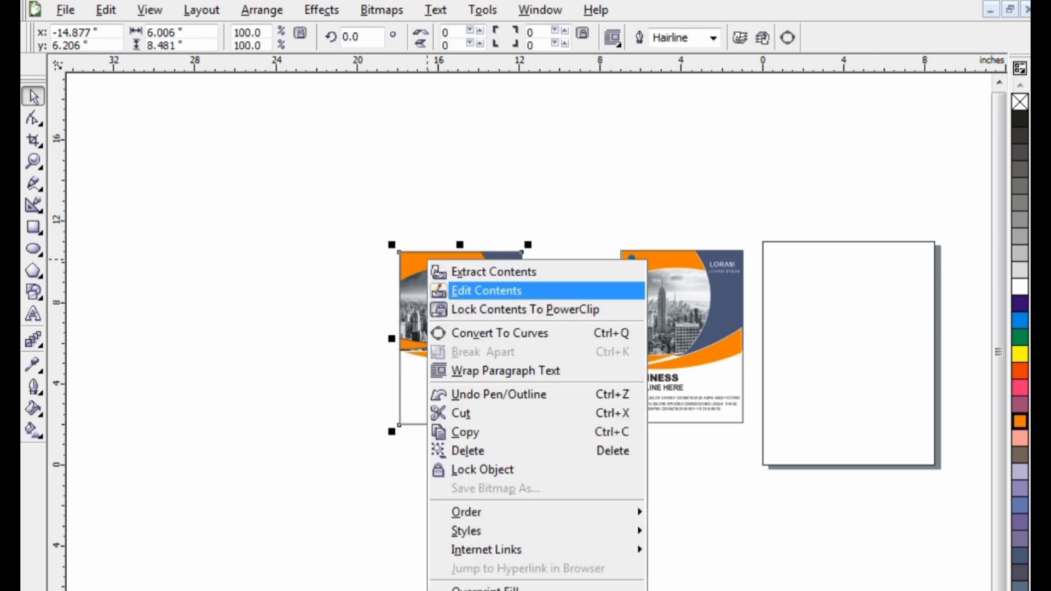
left_click(470, 290)
left_click(504, 296)
left_click(441, 265)
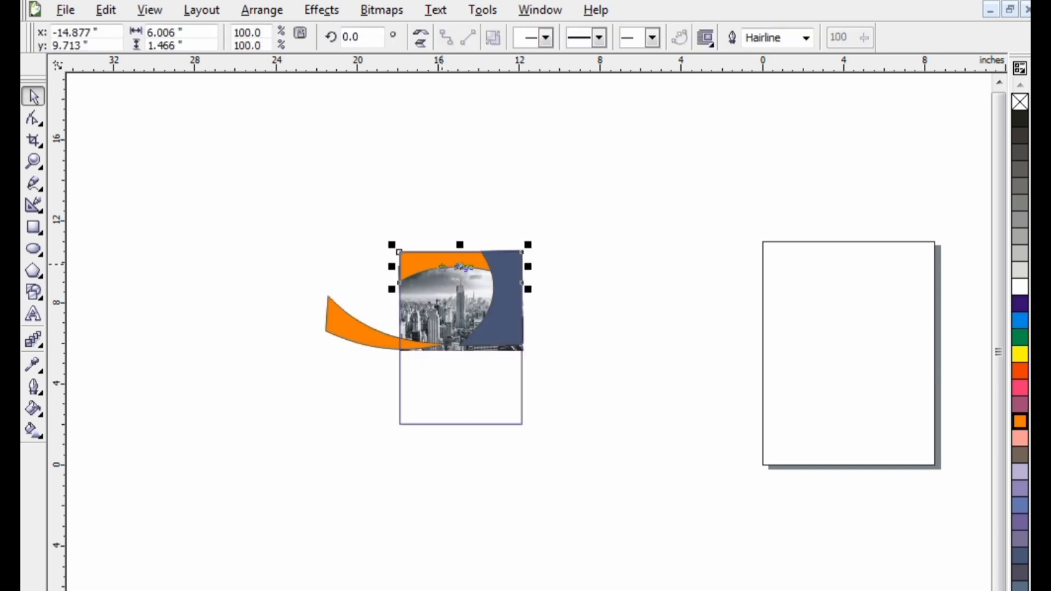
key("F12")
left_click(415, 239)
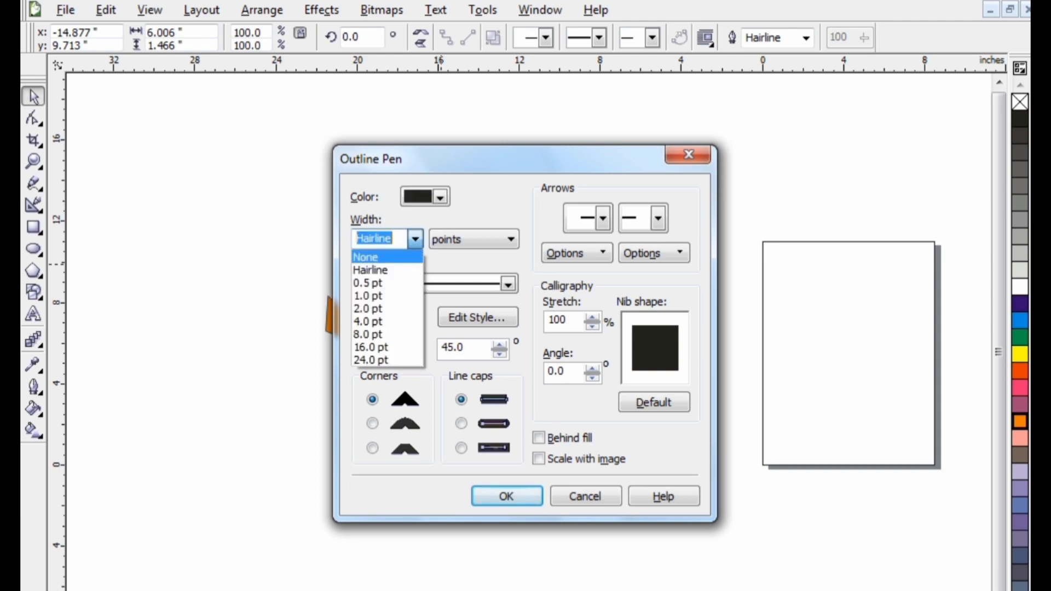
left_click(387, 308)
left_click(507, 496)
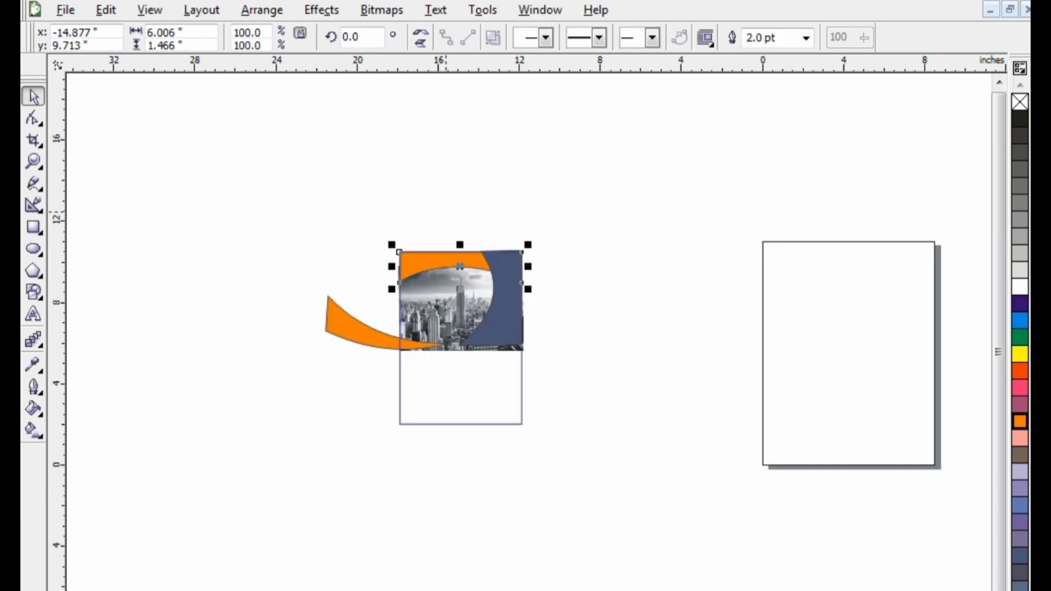
Set the upper orange shape's outline colour to white
key("F12")
left_click(425, 197)
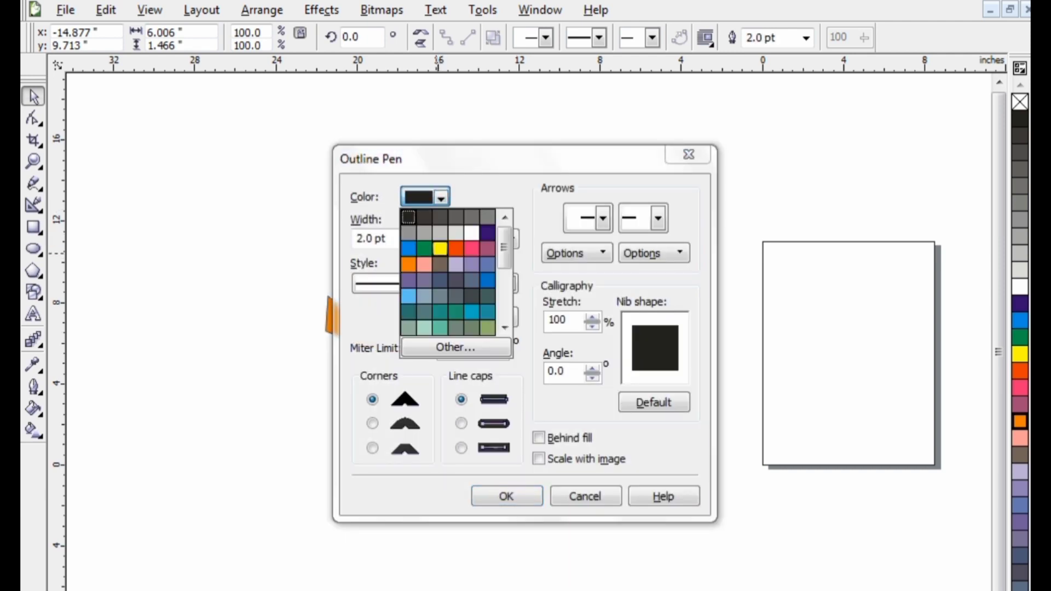
left_click(472, 232)
left_click(506, 495)
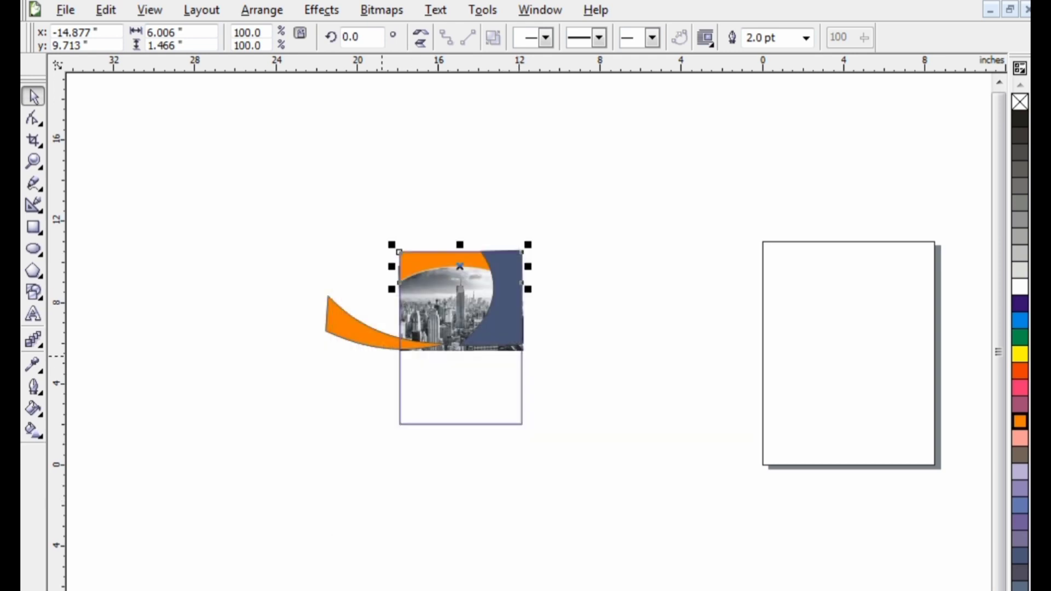
Give the small orange swoosh a white 2.0 pt outline, finish editing the PowerClip contents and deselect the flyer
left_click(393, 341)
key("F12")
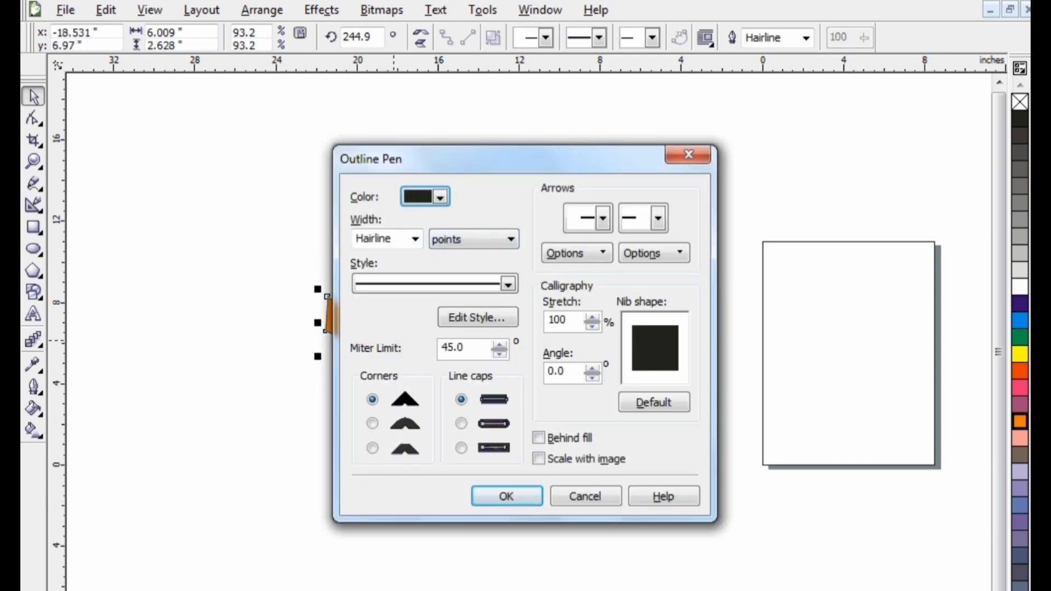
left_click(416, 239)
left_click(378, 309)
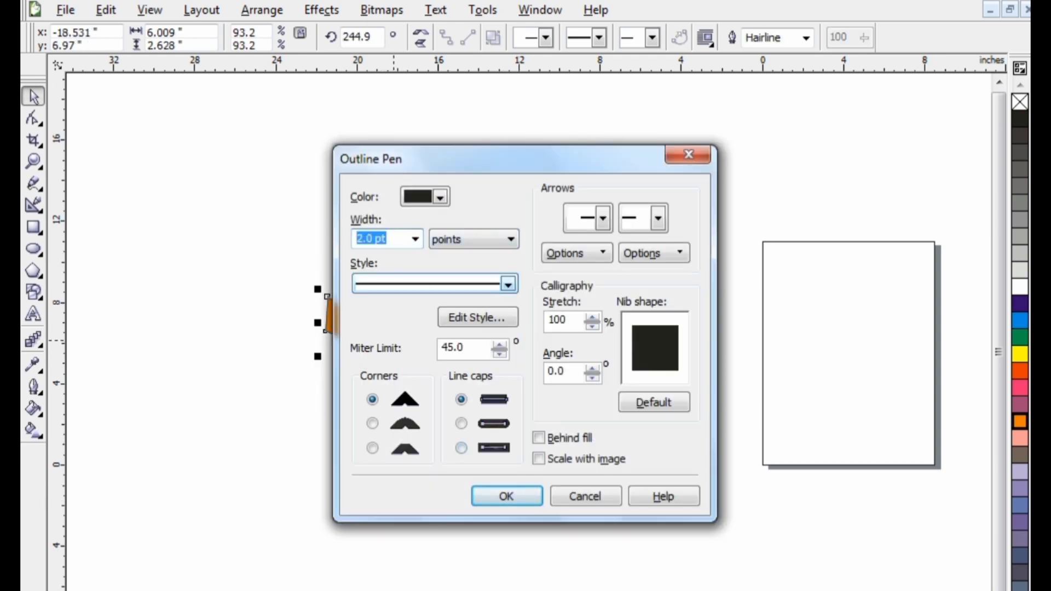
left_click(440, 197)
left_click(471, 233)
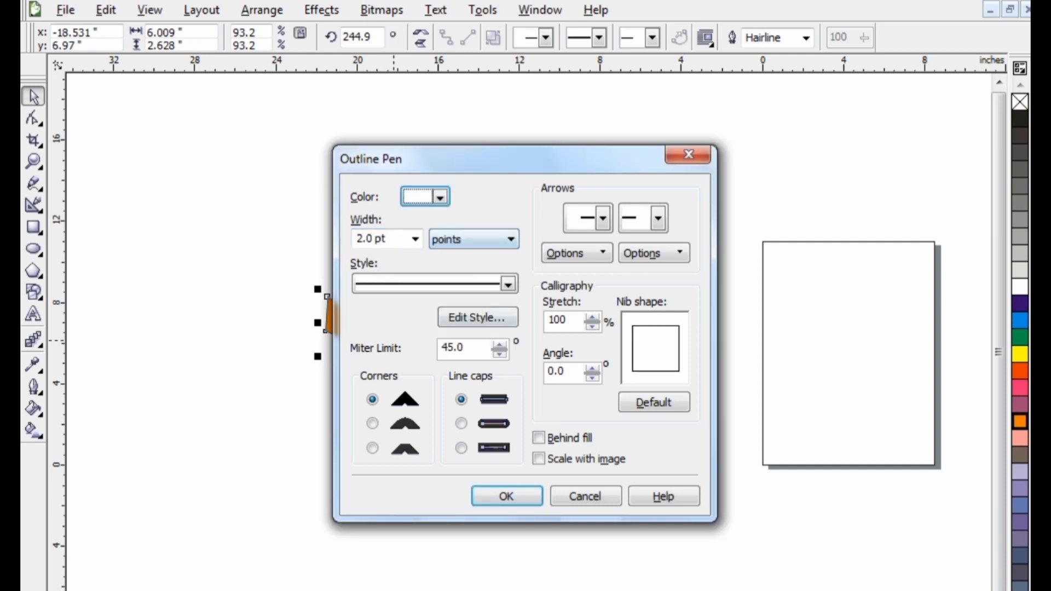
left_click(506, 496)
right_click(464, 392)
key("Escape")
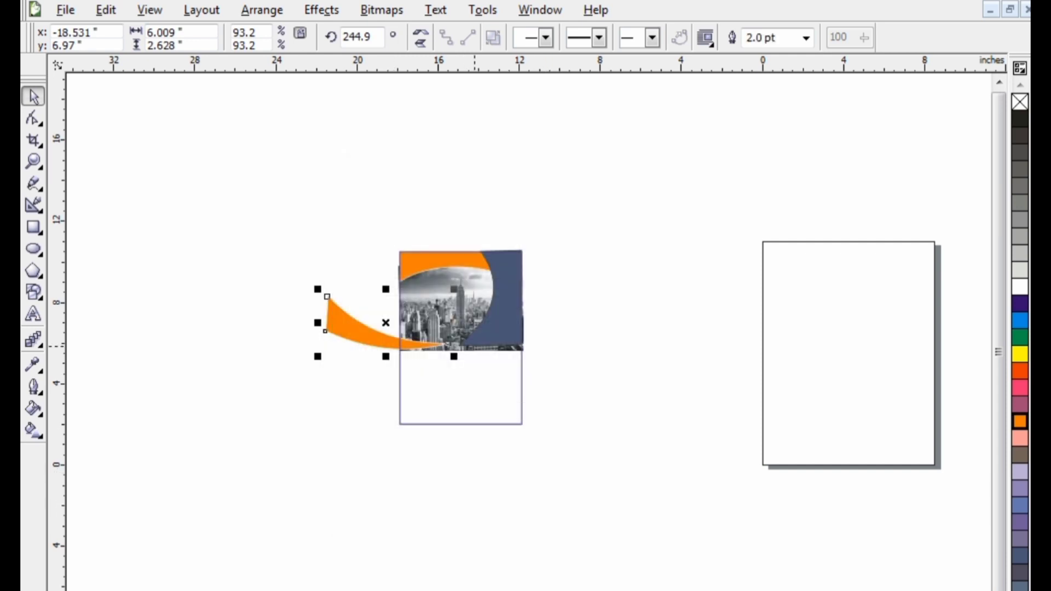
right_click(475, 346)
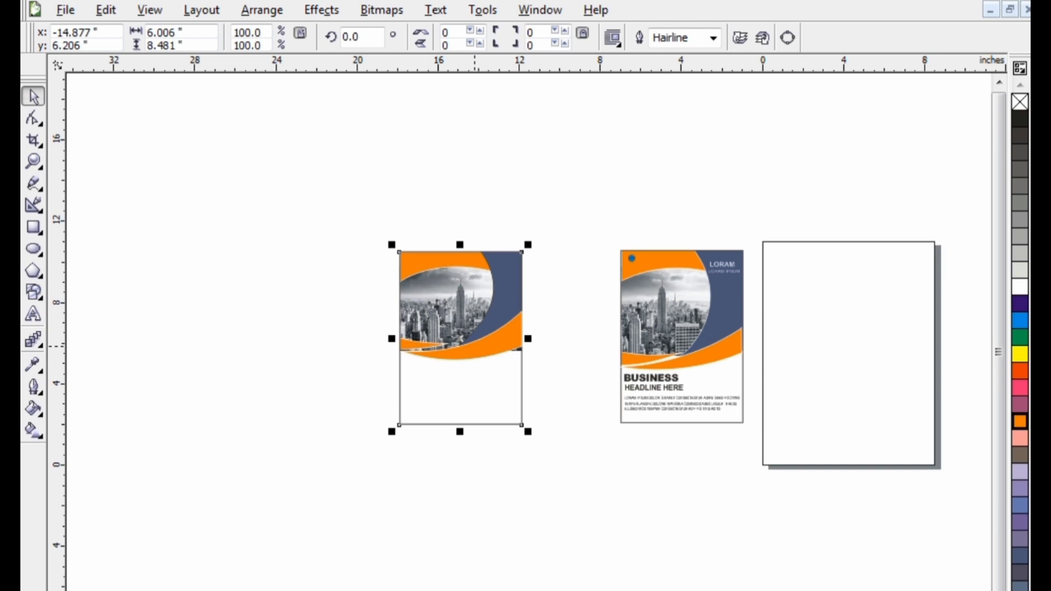
key("Escape")
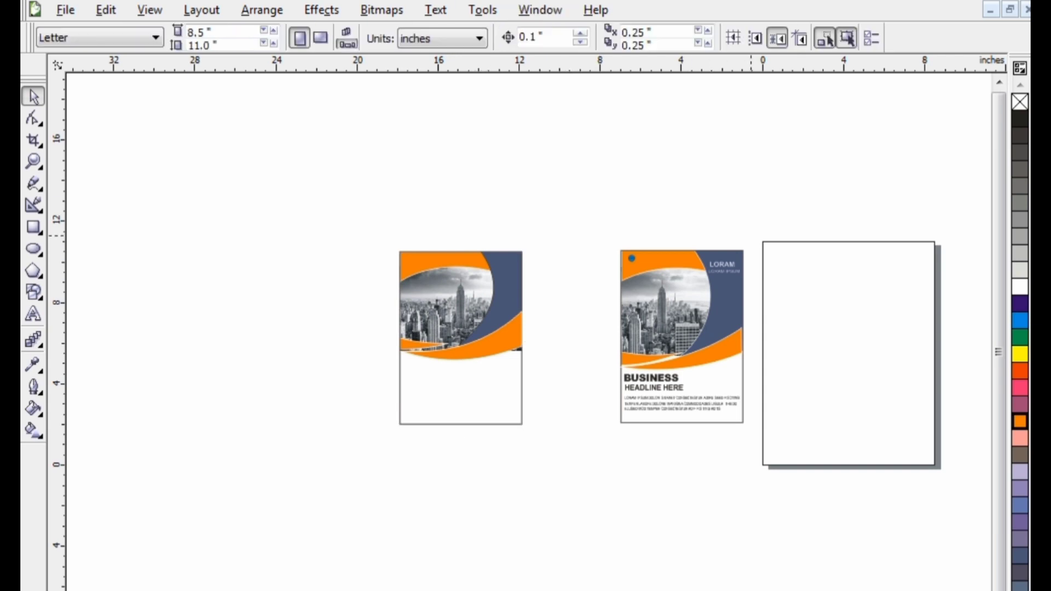
Copy the LORAM and LORAM IPSUM text from the reference flyer onto the new flyer's slate blue area
left_click_drag(751, 235, 683, 285)
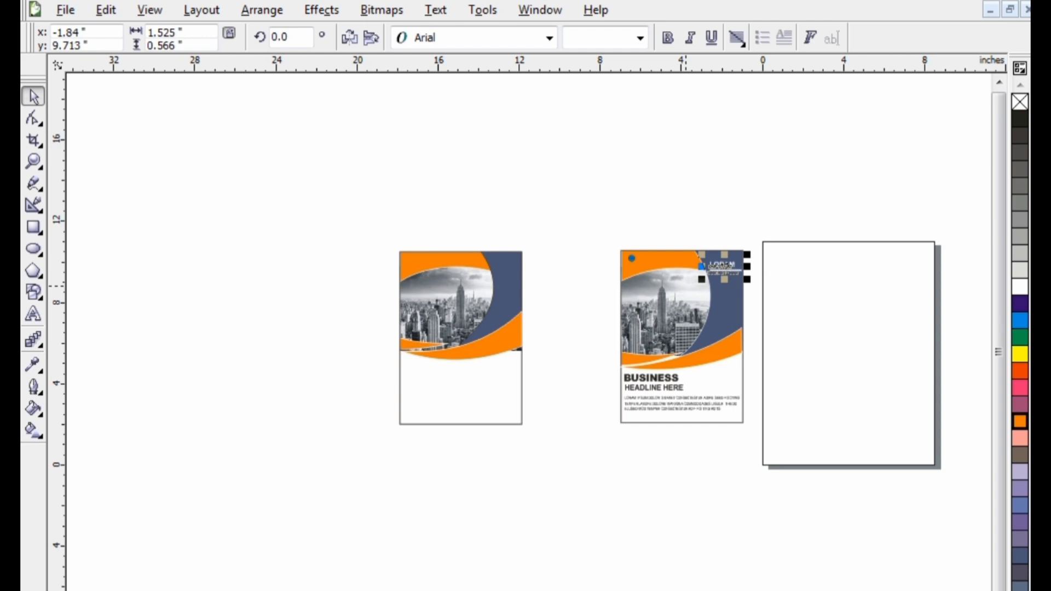
left_click_drag(729, 272, 509, 269)
key("Up")
key("Up")
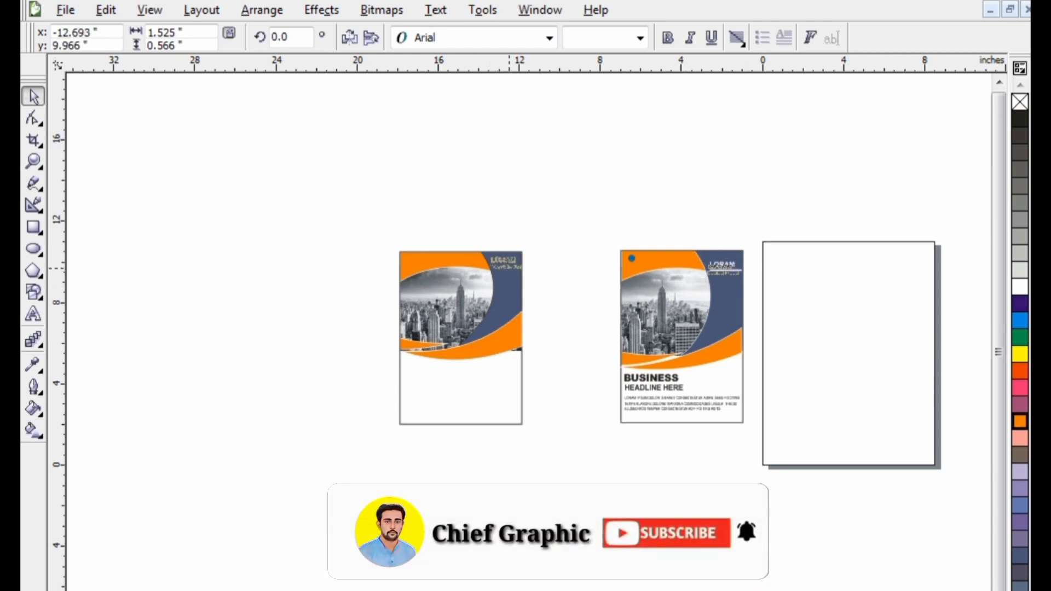
Move the copied LORAM text down, shrink it to about 1.26 inches wide and reposition it within the slate blue area
scroll(540, 268, "up", 1)
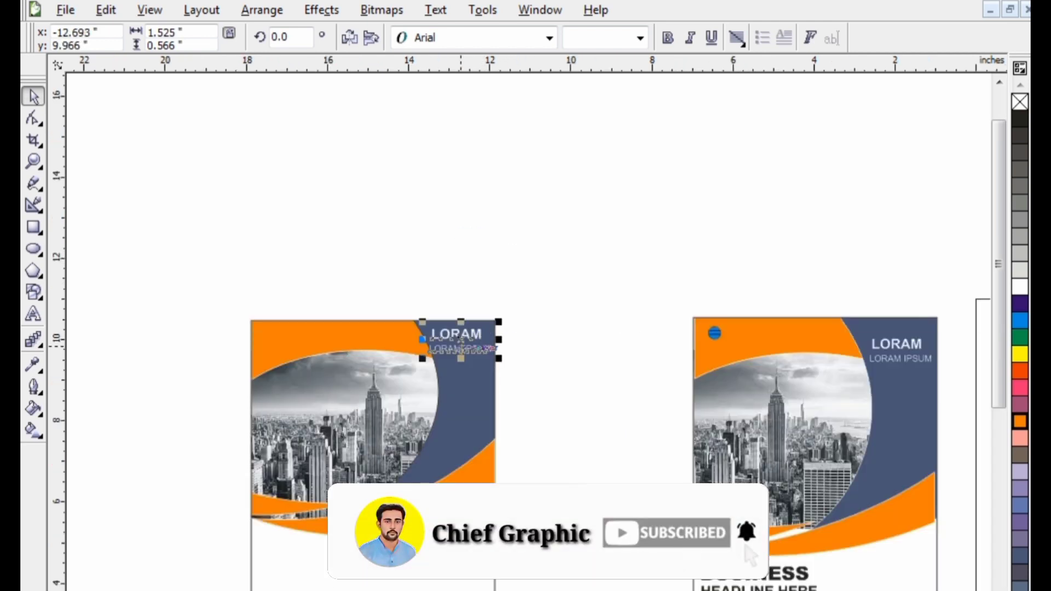
scroll(461, 340, "up", 1)
left_click_drag(529, 338, 530, 364)
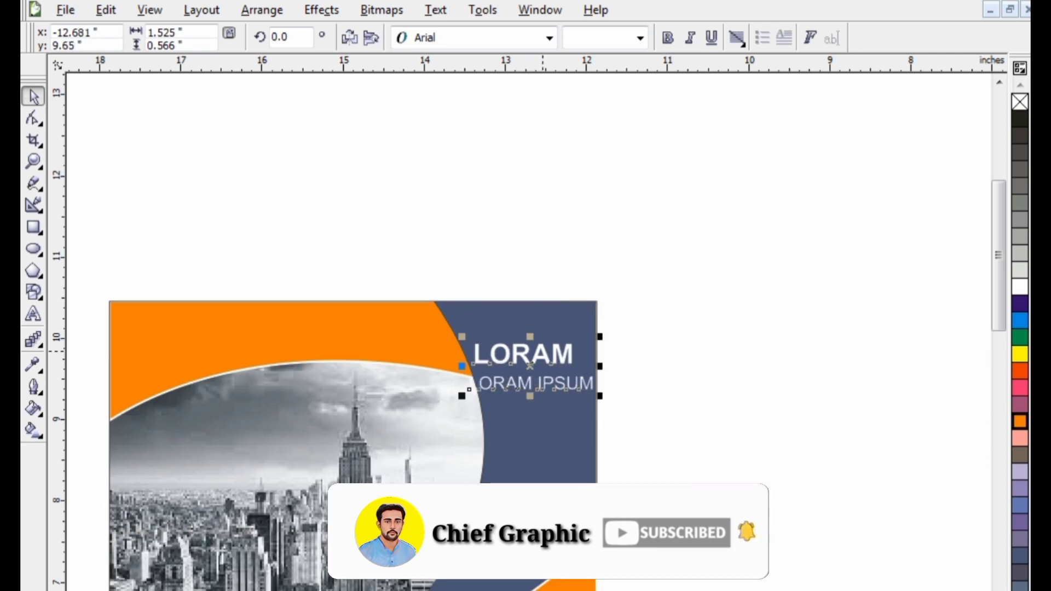
left_click_drag(601, 335, 579, 343)
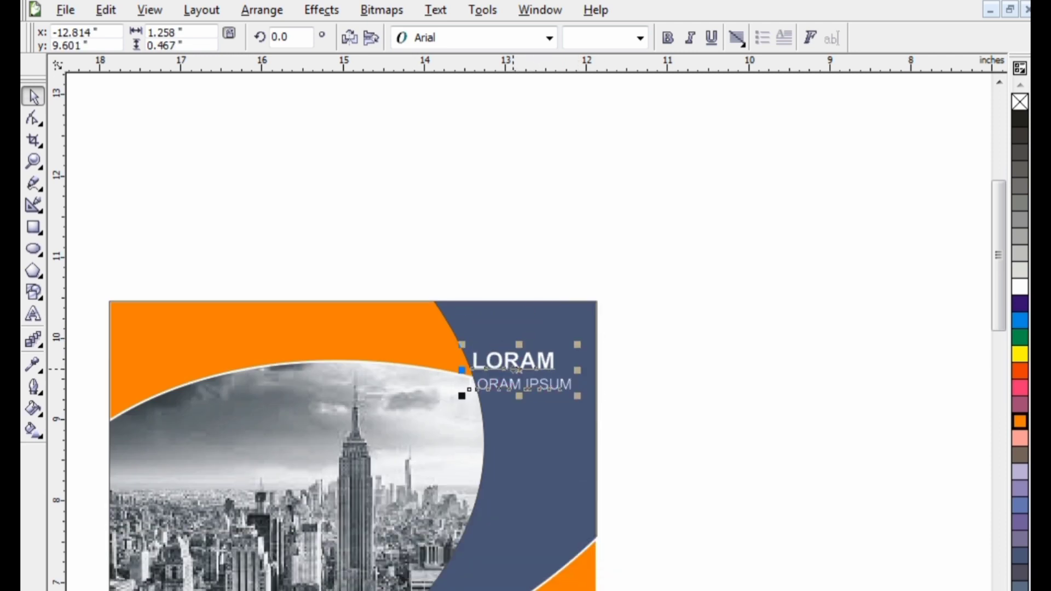
left_click_drag(513, 369, 526, 377)
Copy the small blue circle logo from the reference flyer to the new flyer's upper-left orange corner and deselect it
scroll(369, 320, "down", 1)
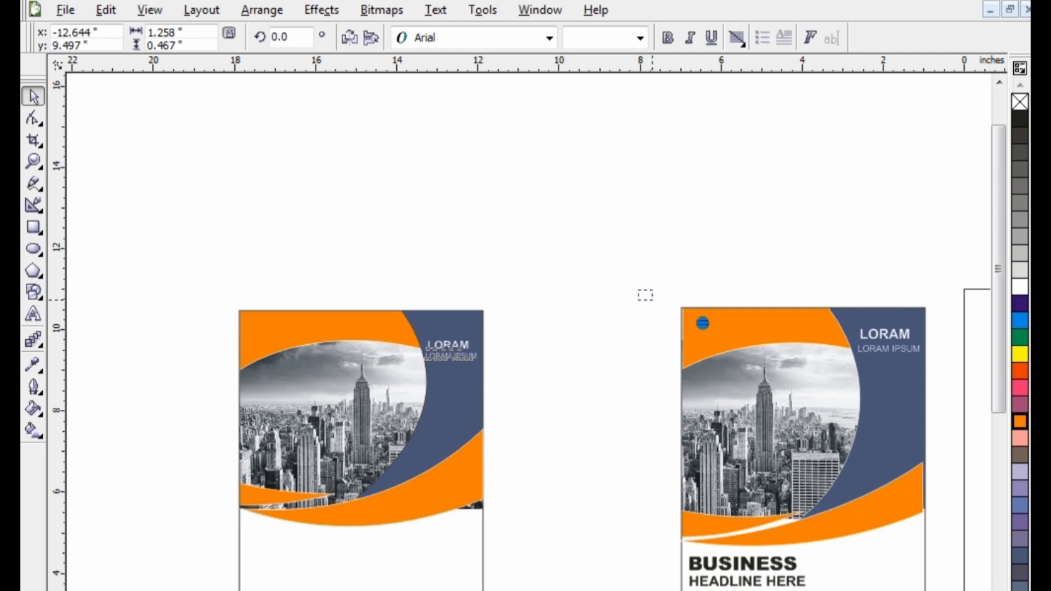
left_click(702, 324)
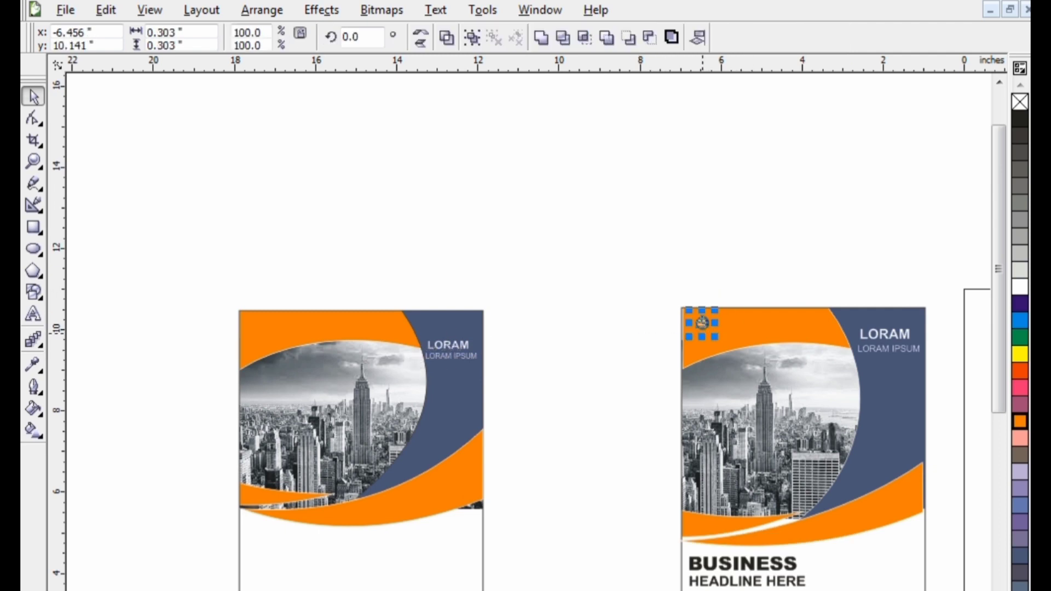
left_click_drag(702, 324, 261, 329)
right_click(260, 329)
left_click(547, 330)
scroll(529, 352, "down", 2)
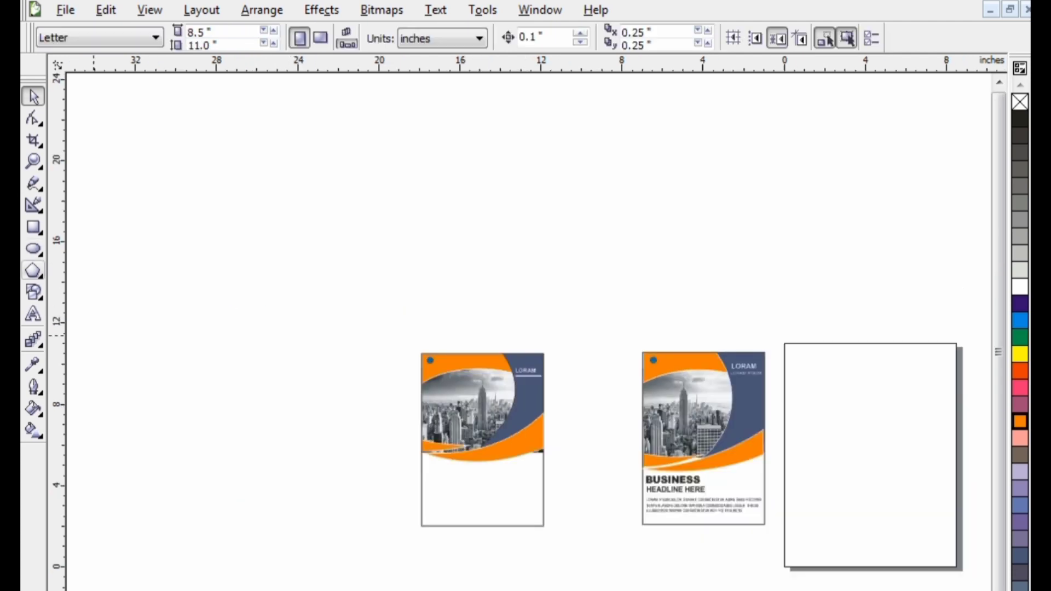
Add the text BUSINESS beside the new flyer and enlarge it to about 6.9 inches wide
left_click(33, 315)
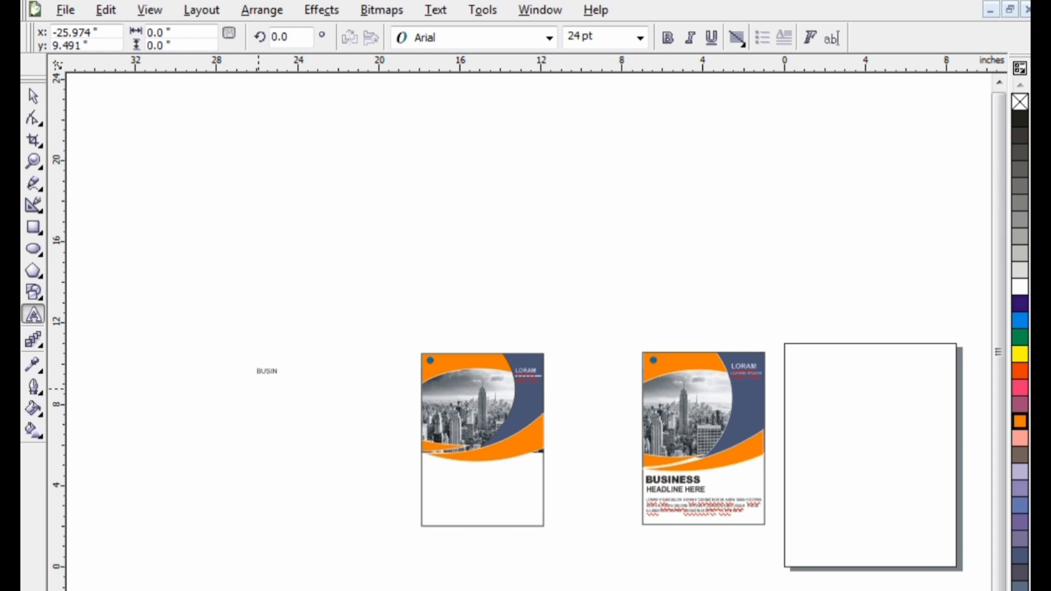
left_click(273, 371)
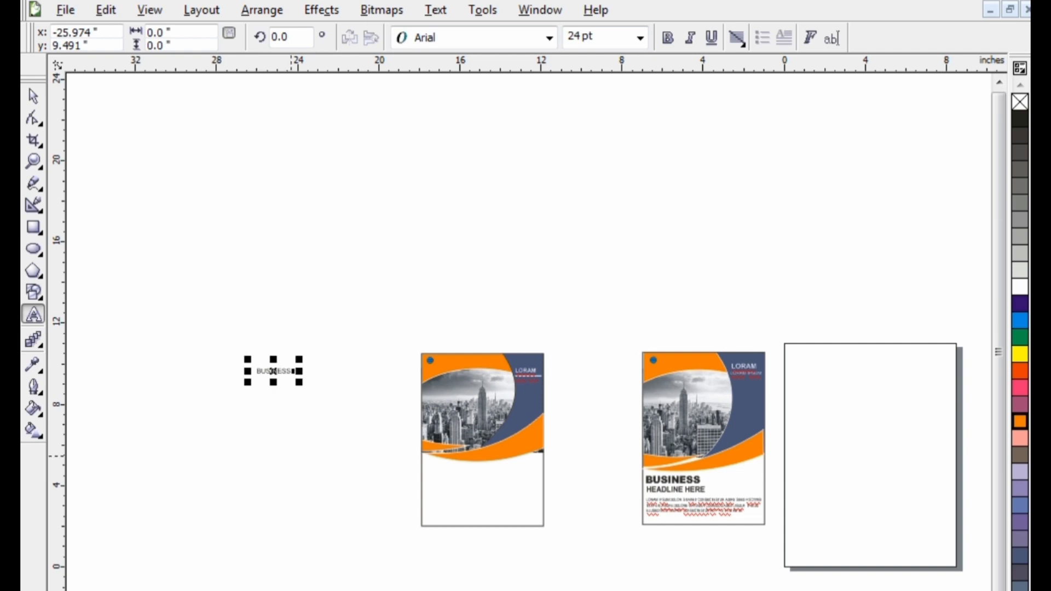
left_click_drag(300, 381, 408, 441)
Add the text HEADLINE HERE below BUSINESS and enlarge it to about 8.3 inches wide
left_click(238, 439)
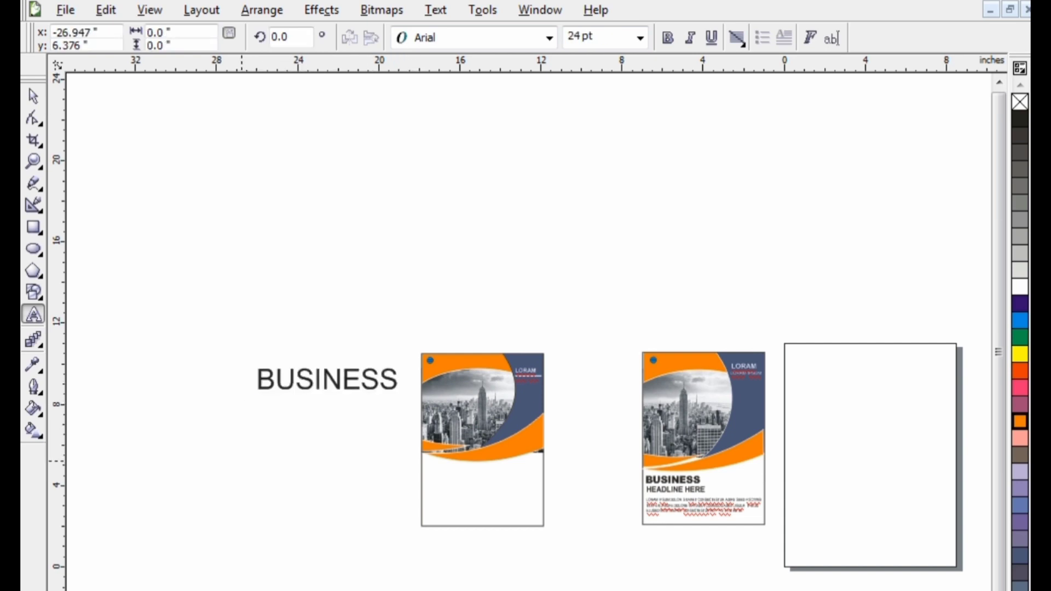
type("HEAD")
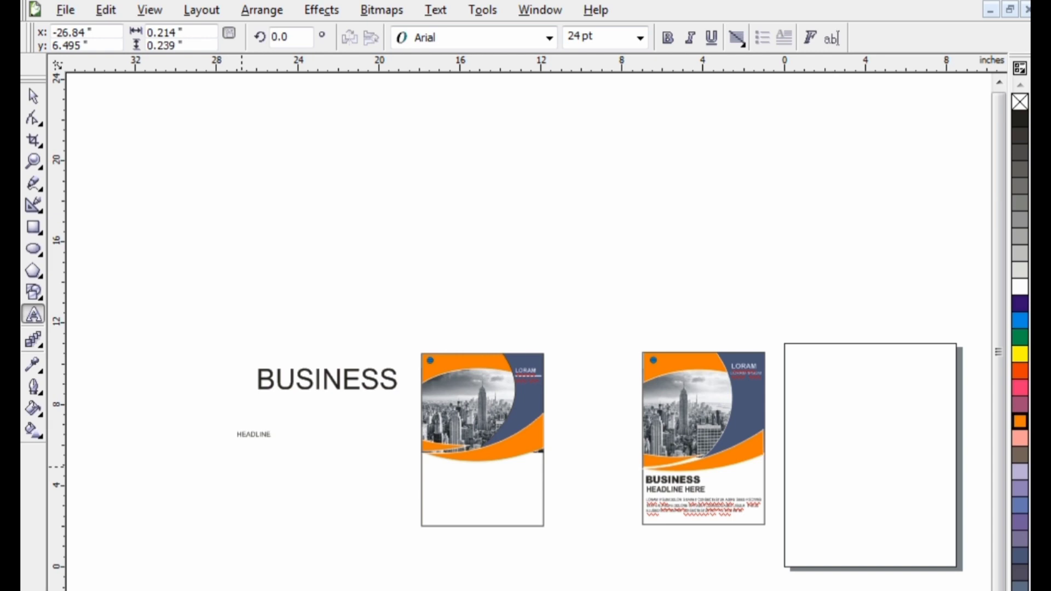
type("LINE HERE")
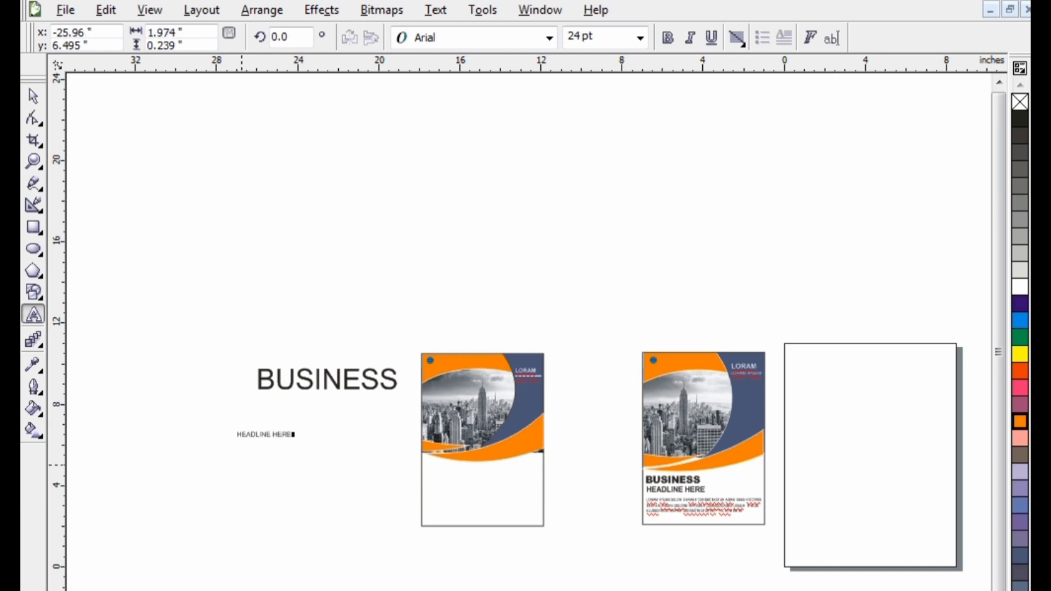
key("Escape")
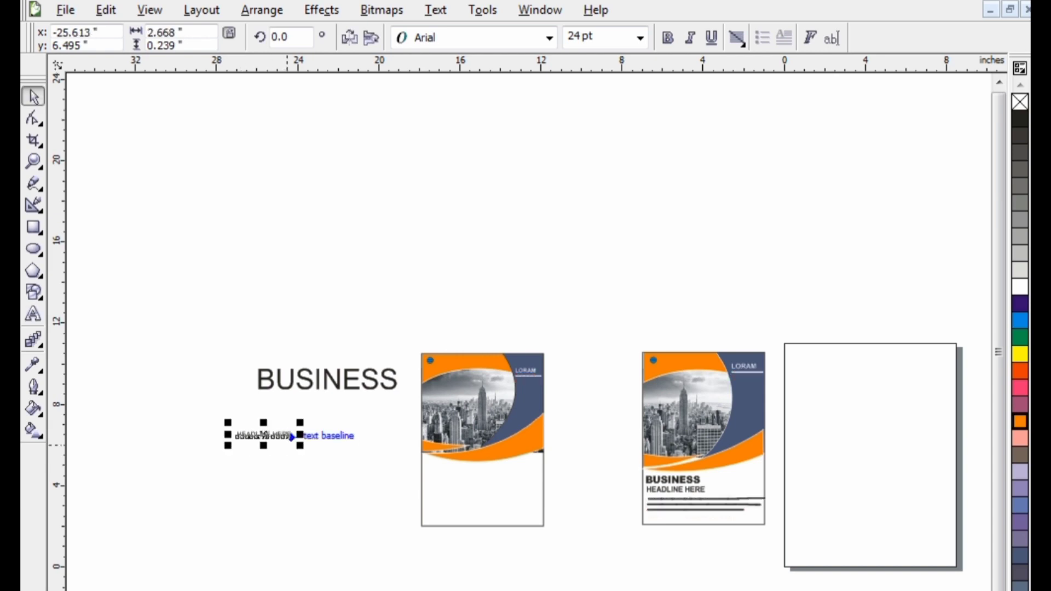
left_click_drag(303, 447, 411, 451)
left_click(280, 436)
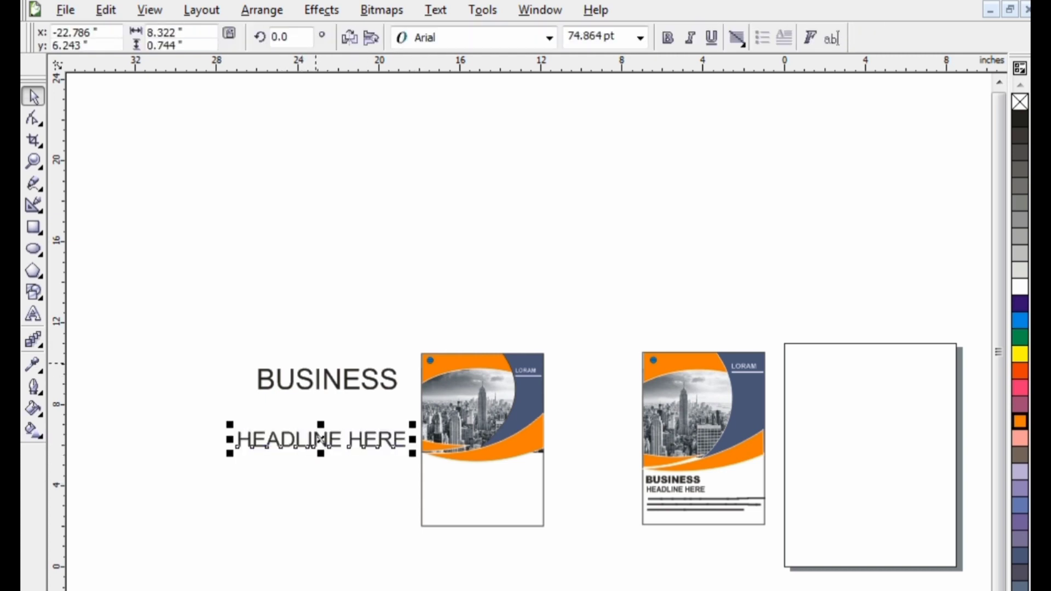
Move BUSINESS down directly above HEADLINE HERE, aligning their starts, and set HEADLINE HERE to Arial Bold
left_click_drag(320, 384, 305, 416)
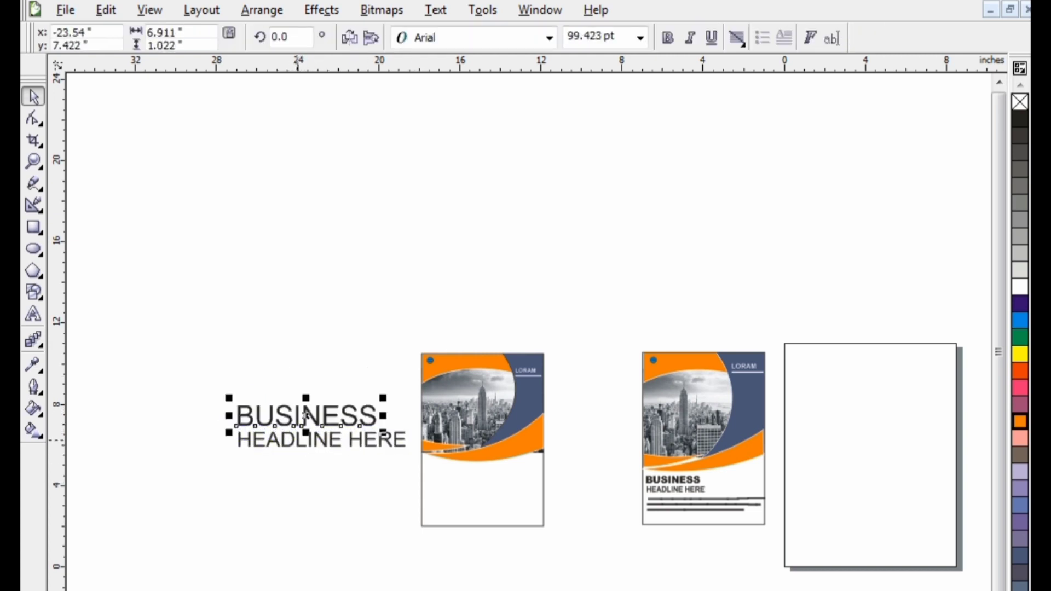
left_click(298, 440)
left_click(549, 38)
left_click(453, 183)
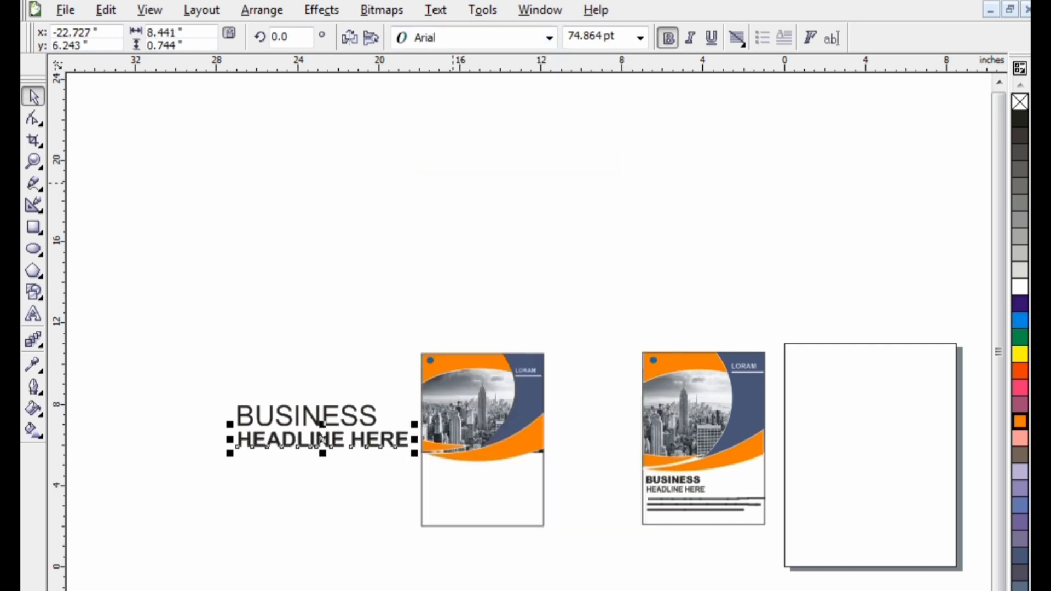
Set the BUSINESS text to Arial Black, shrink it slightly so it is narrower than HEADLINE HERE, and deselect it
left_click(307, 416)
left_click(549, 38)
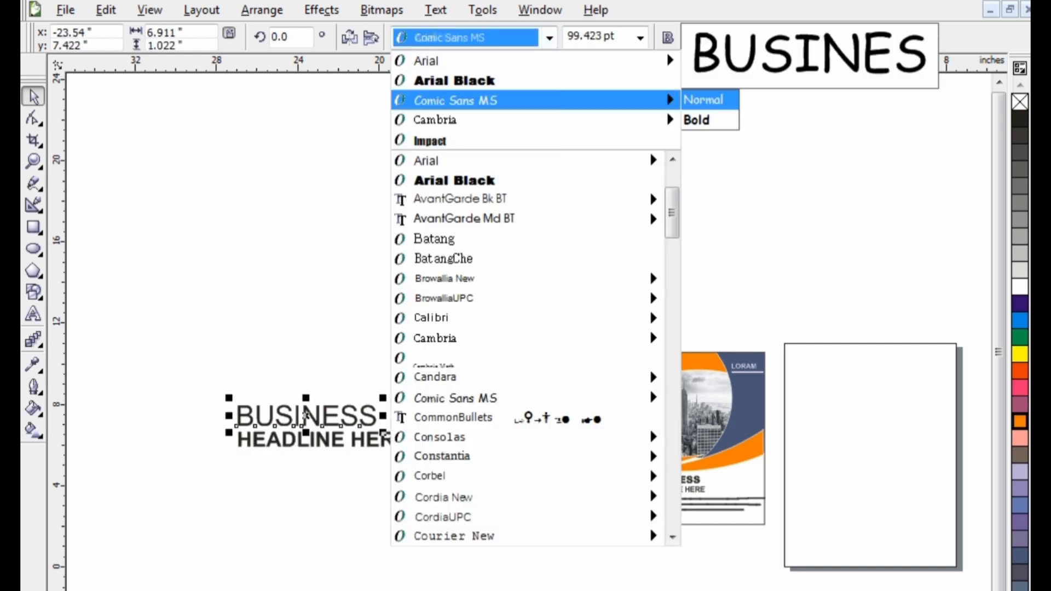
left_click(443, 78)
key("Escape")
left_click_drag(197, 386, 421, 475)
key("Escape")
left_click(314, 417)
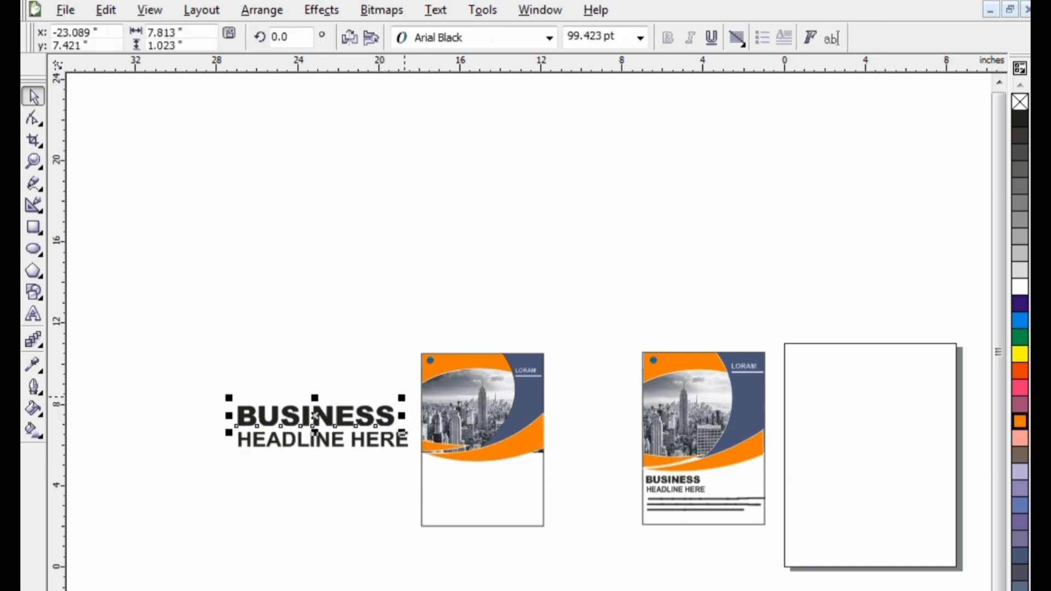
mouse_move(402, 396)
left_mouse_down()
mouse_move(393, 402)
mouse_move(405, 403)
left_mouse_up()
key("Escape")
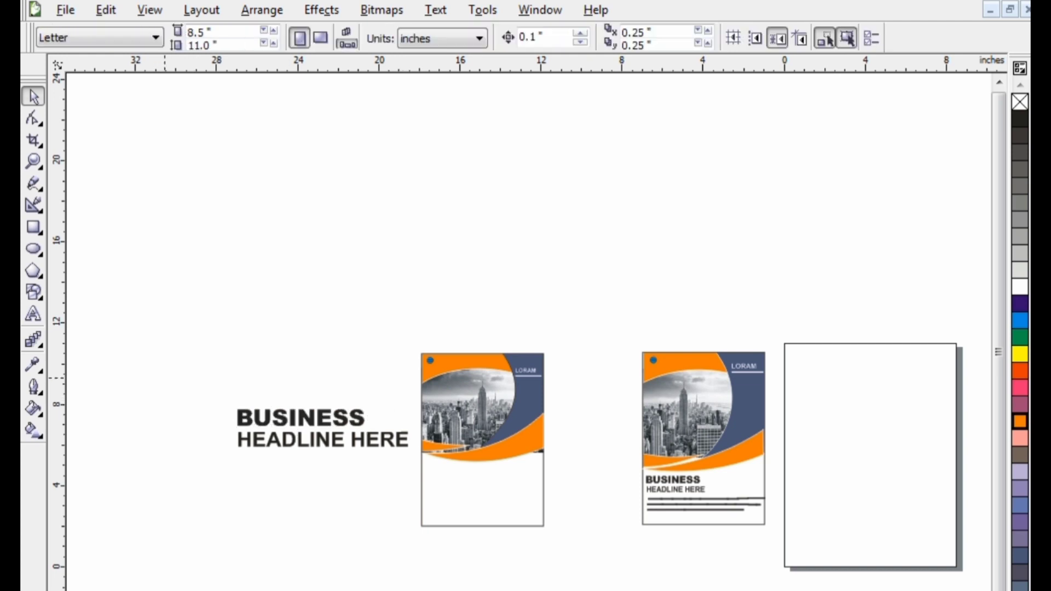
Scale down BUSINESS and HEADLINE HERE together, place them in the new flyer's white area below the orange curve, and deselect them
left_click_drag(164, 376, 394, 464)
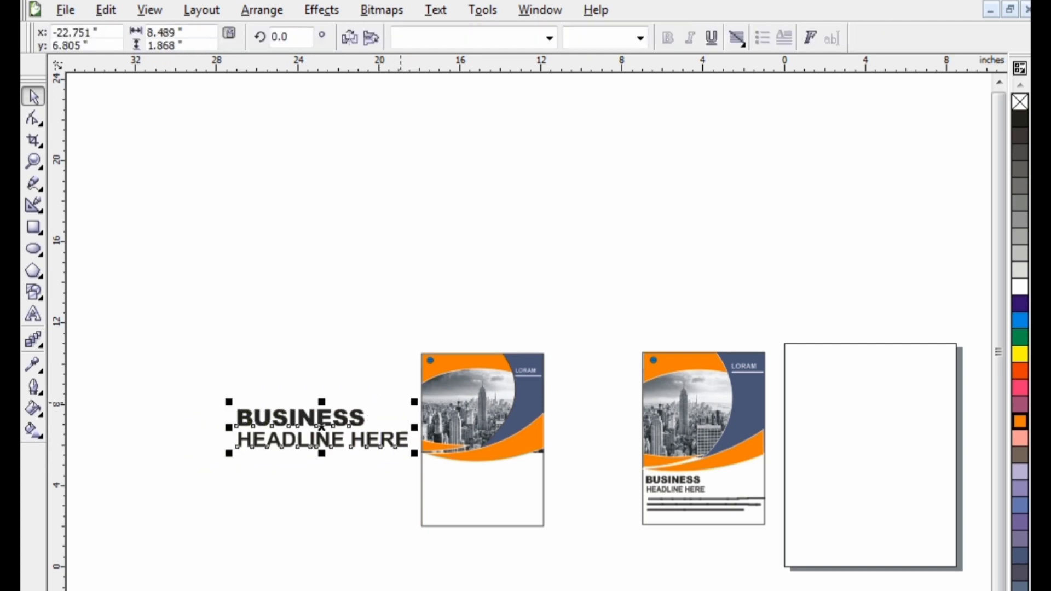
left_click_drag(415, 403, 386, 408)
left_click_drag(308, 438, 481, 479)
left_click_drag(562, 457, 468, 476)
left_click(568, 510)
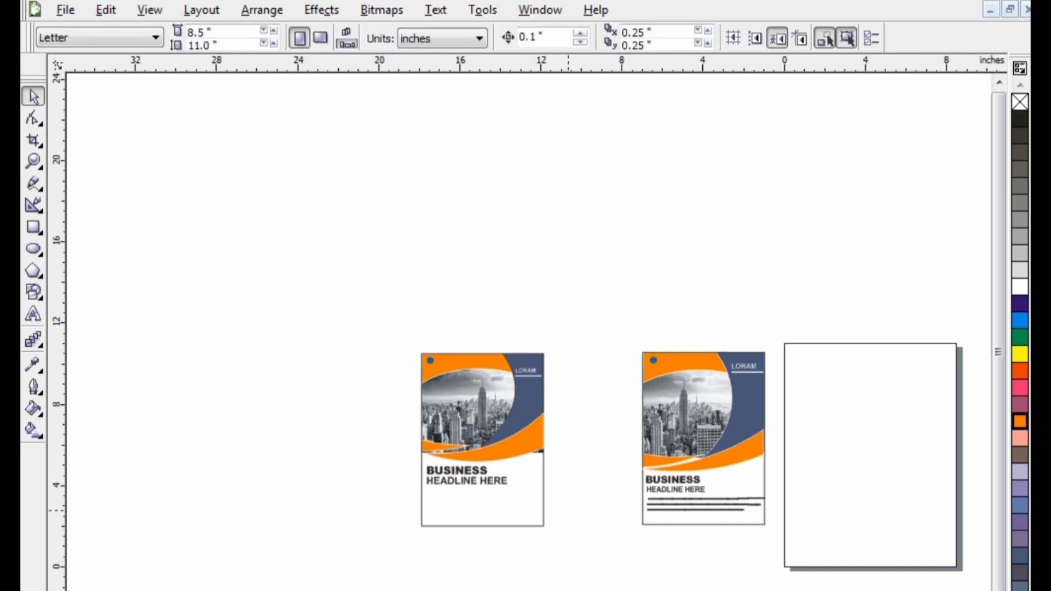
Copy the three-line LORAM IPSUM paragraph from the reference flyer to below the new flyer's headline and deselect it
left_click_drag(596, 479, 780, 530)
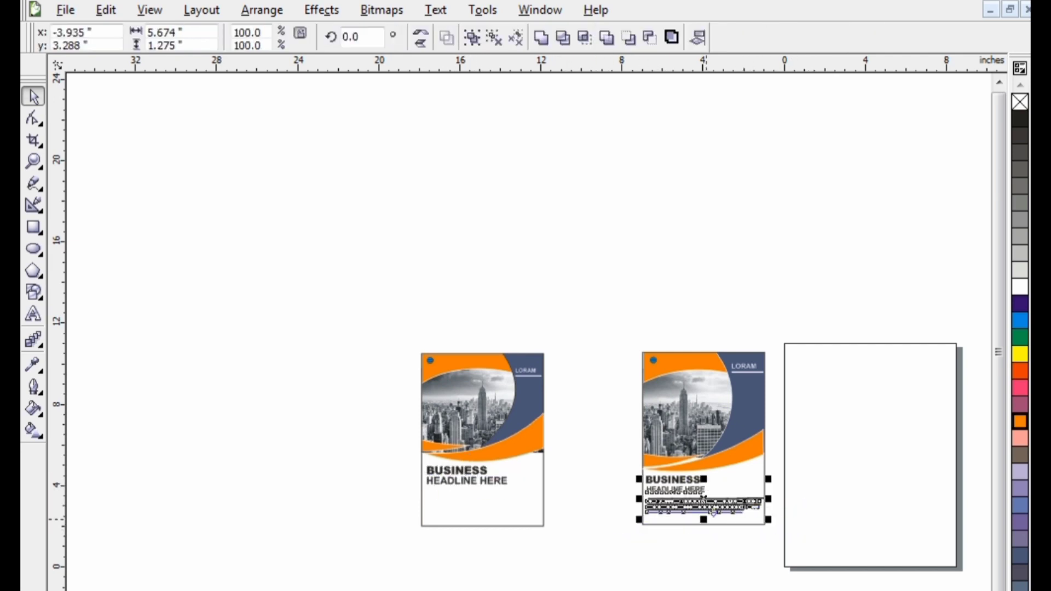
left_click(621, 508)
left_click_drag(625, 495, 799, 531)
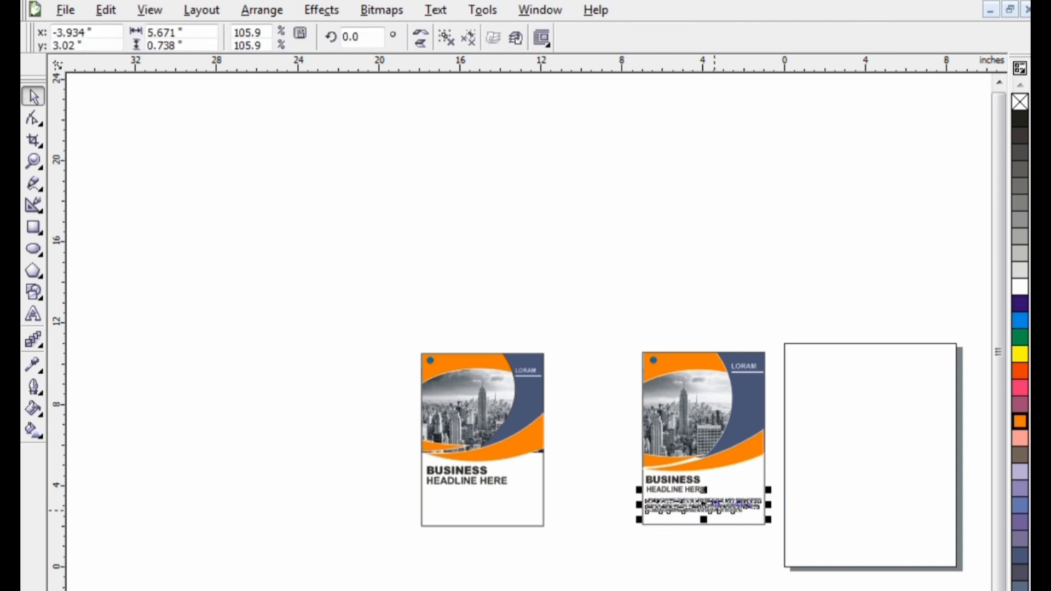
left_click_drag(733, 510, 479, 505)
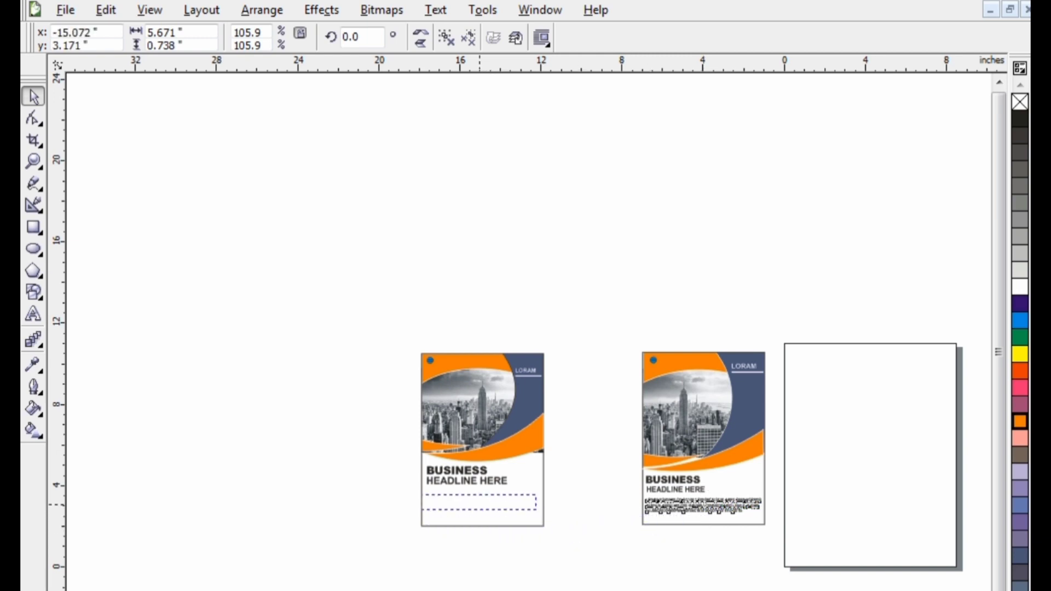
scroll(585, 492, "up", 1)
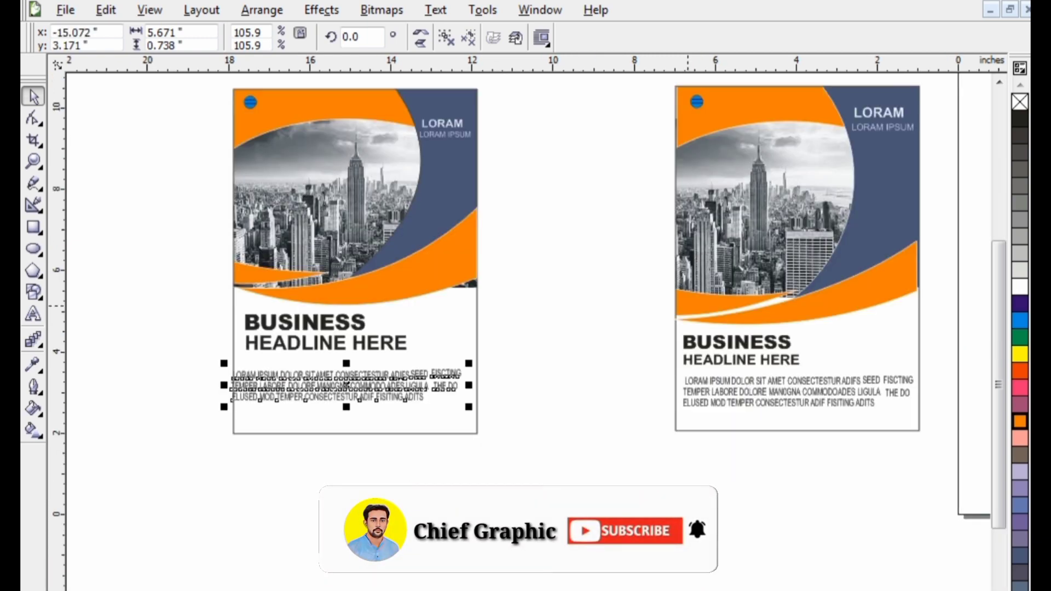
left_click(573, 287)
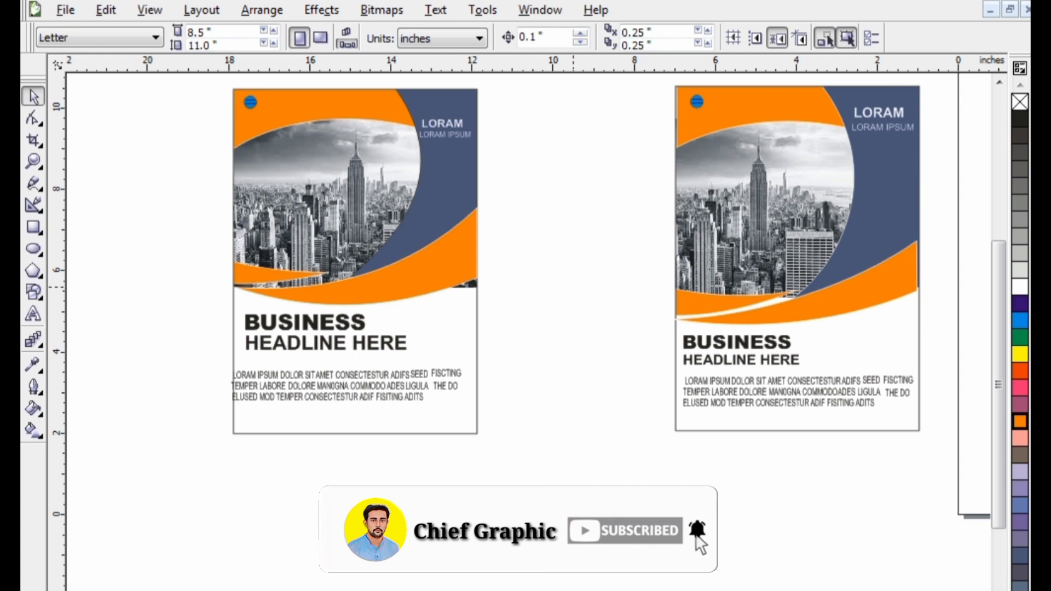
Move the whole reference flyer close beside the new flyer for a side-by-side comparison
left_click_drag(647, 81, 947, 463)
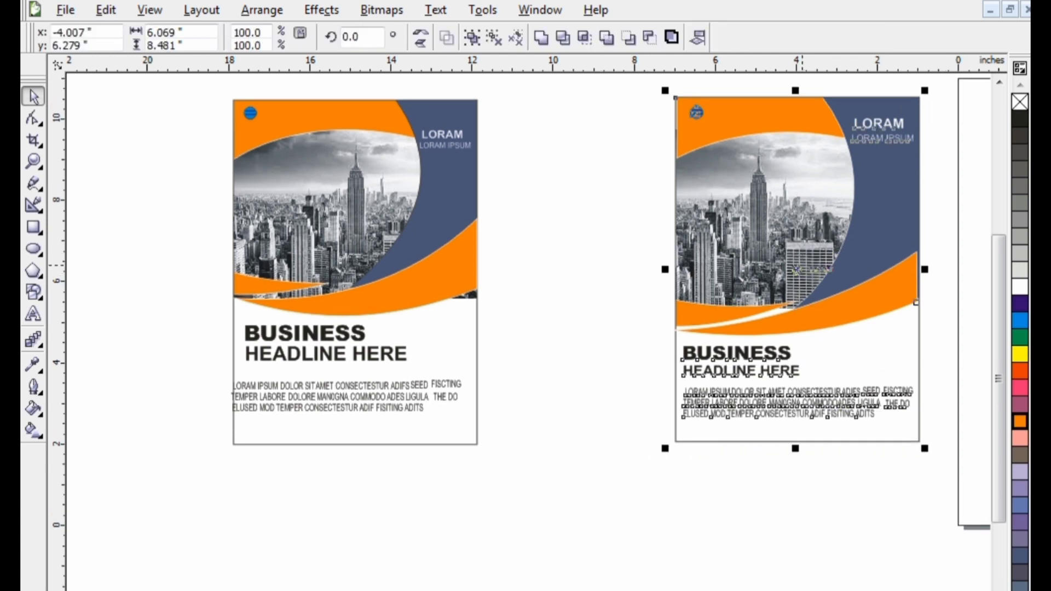
left_click_drag(798, 270, 625, 276)
scroll(722, 298, "down", 1)
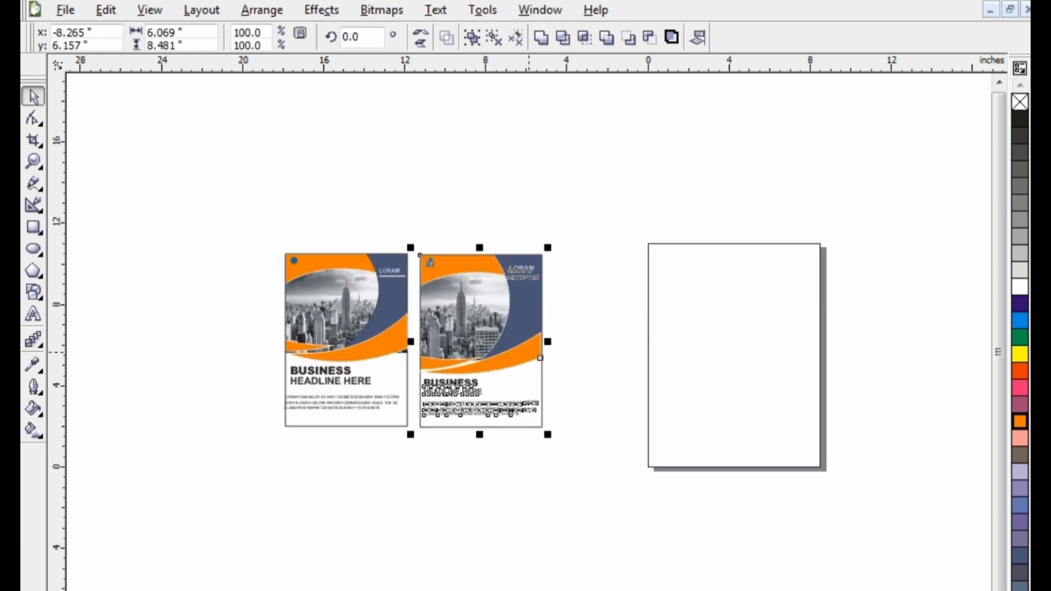